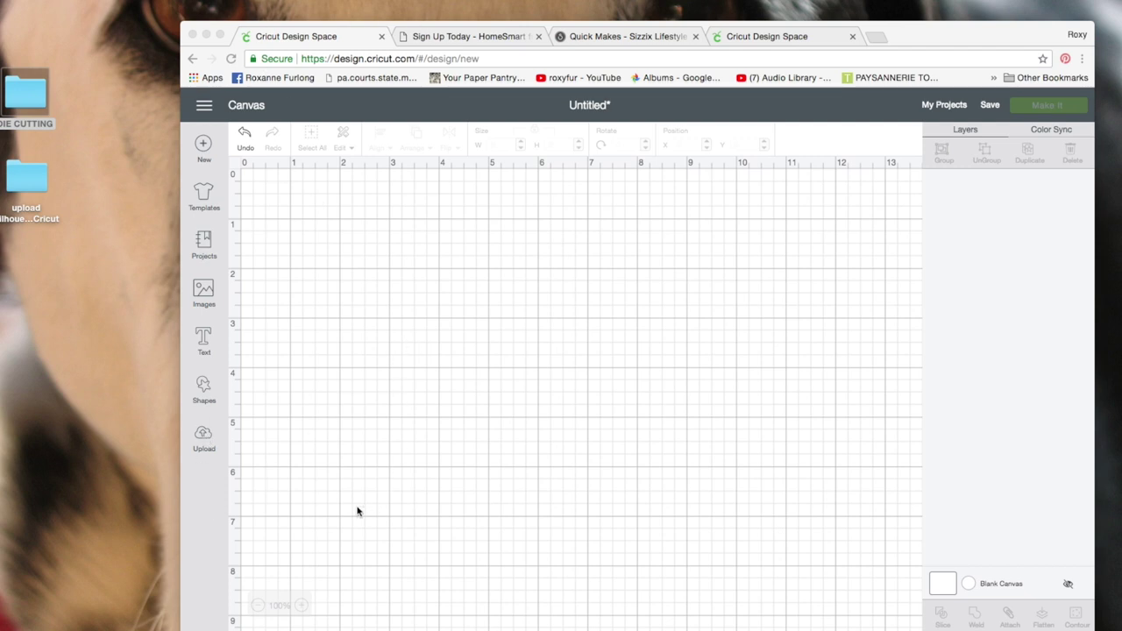
# - Open the pattern-fill upload page in Cricut Design Space and open the DIE CUTTING folder in Finder
pyautogui.click(202, 436)
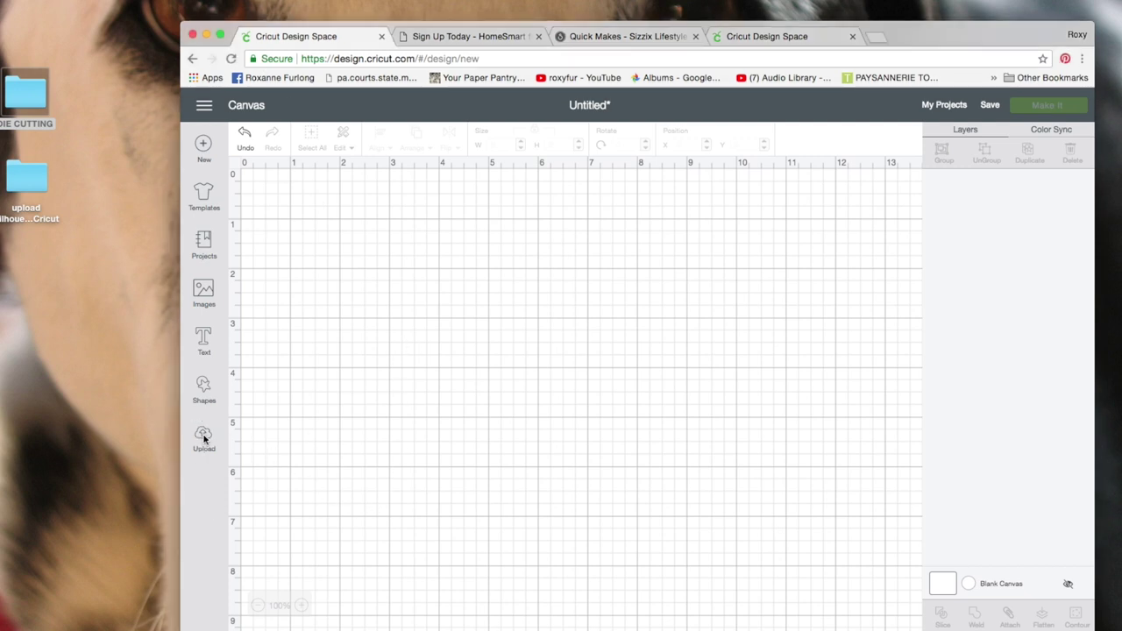
pyautogui.click(203, 439)
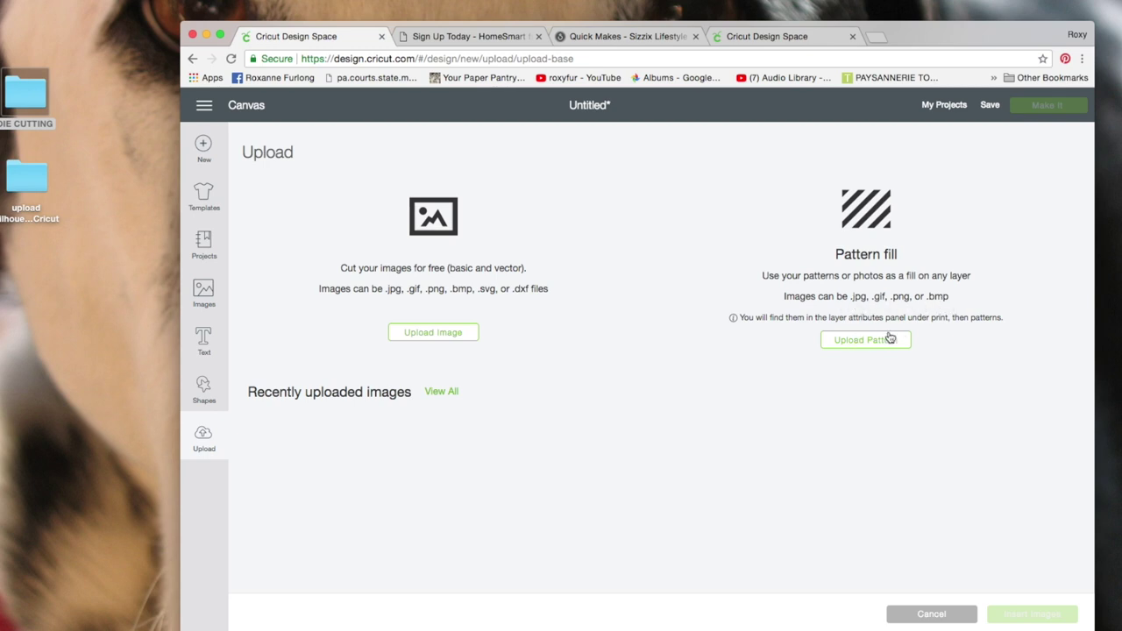
pyautogui.click(862, 338)
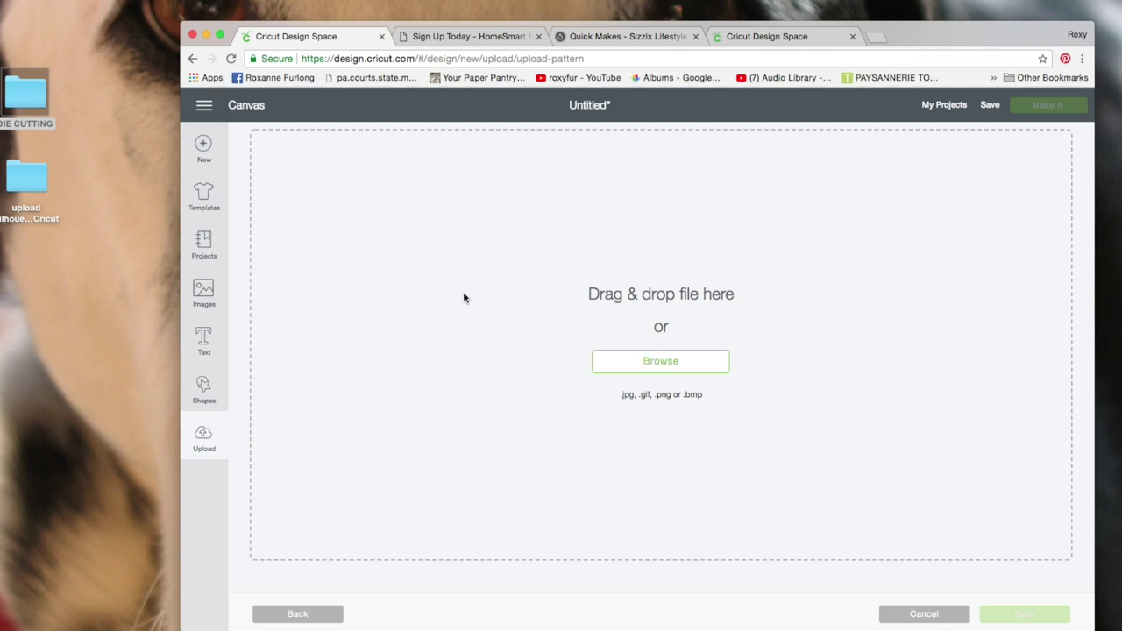
pyautogui.doubleClick(26, 97)
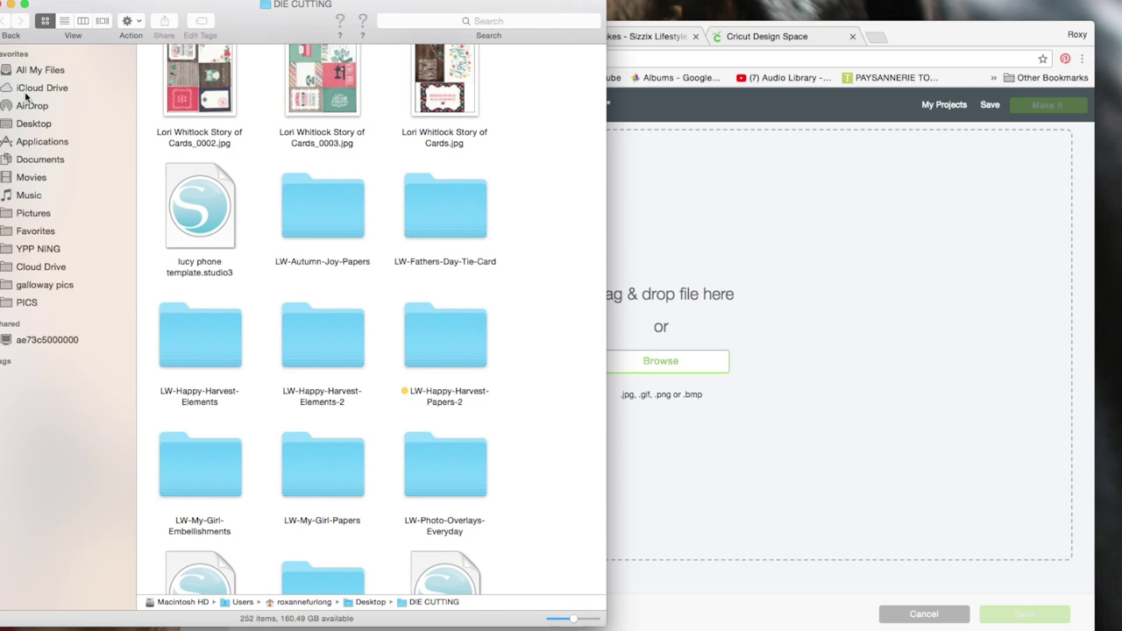
# - Scroll through the DIE CUTTING folder in Finder to locate the LW paper folders
pyautogui.scroll(-10, 549, 284)
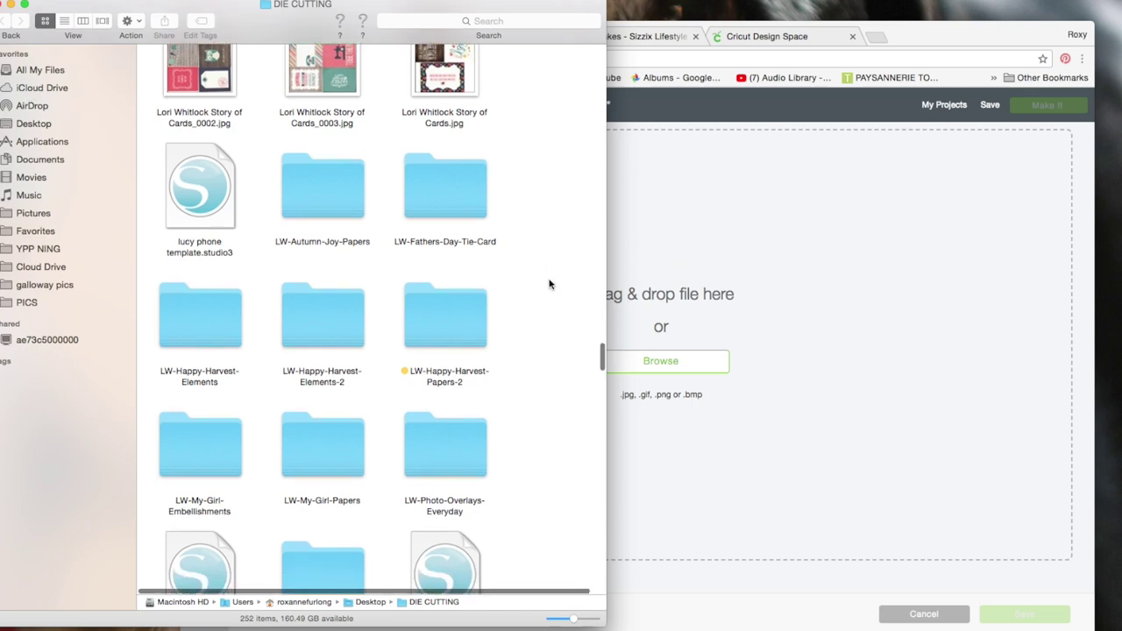
pyautogui.scroll(15, 549, 283)
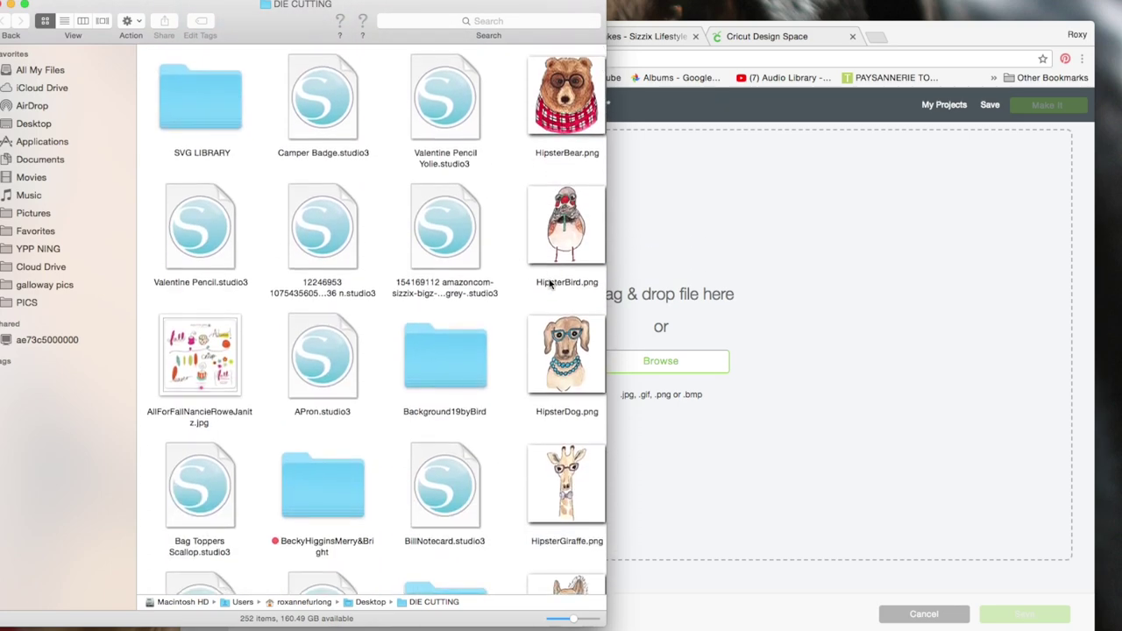
pyautogui.scroll(-5, 514, 363)
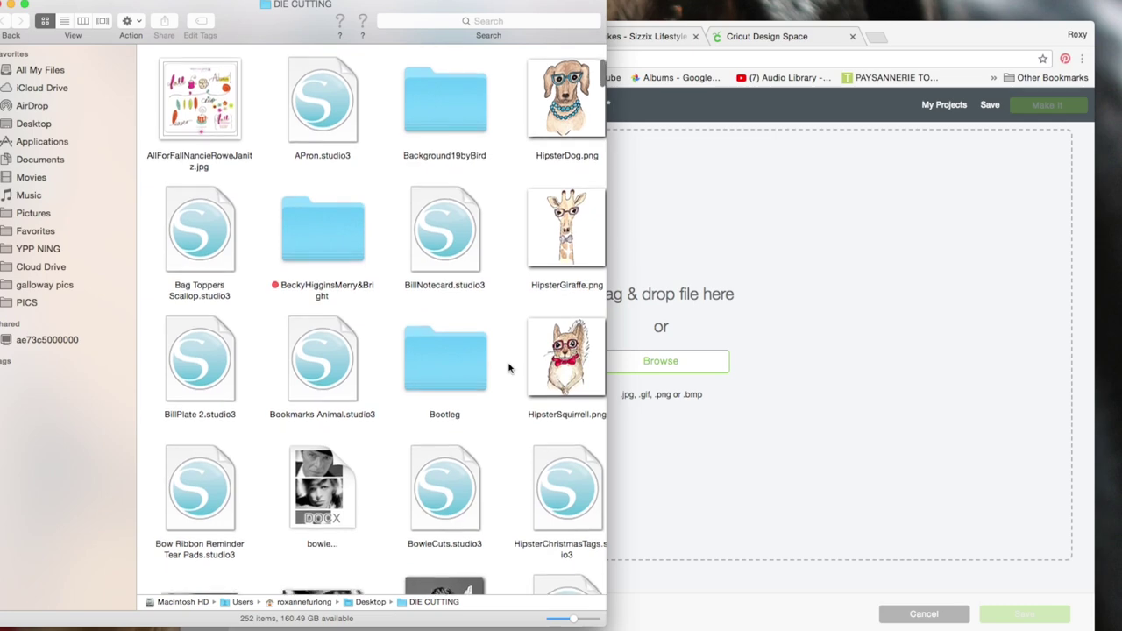
pyautogui.scroll(-3, 510, 368)
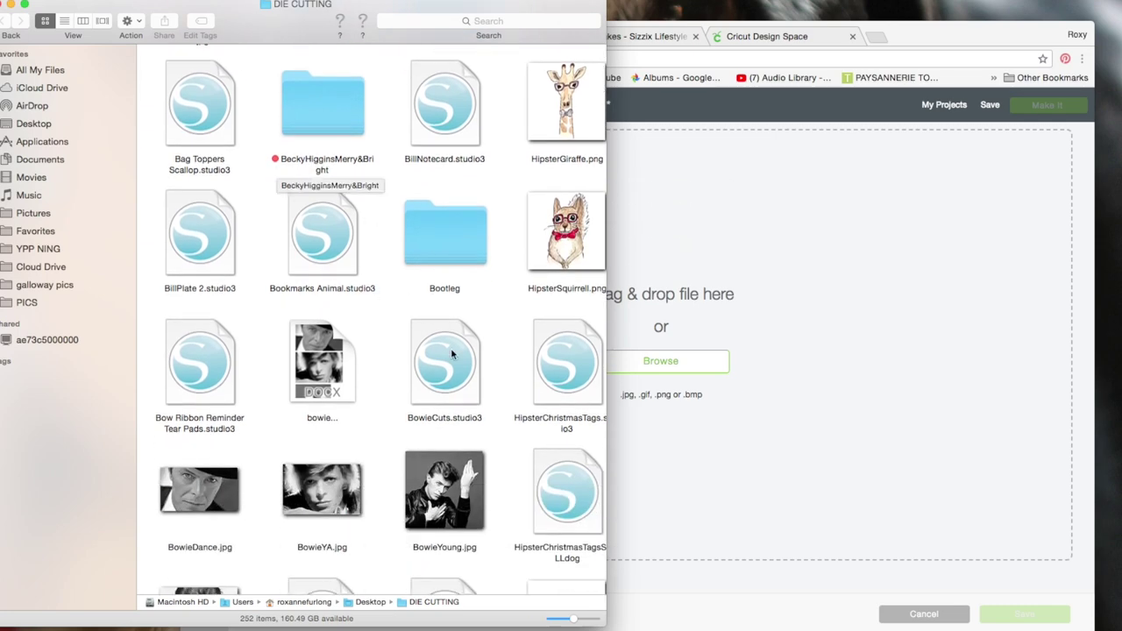
pyautogui.scroll(-15, 452, 354)
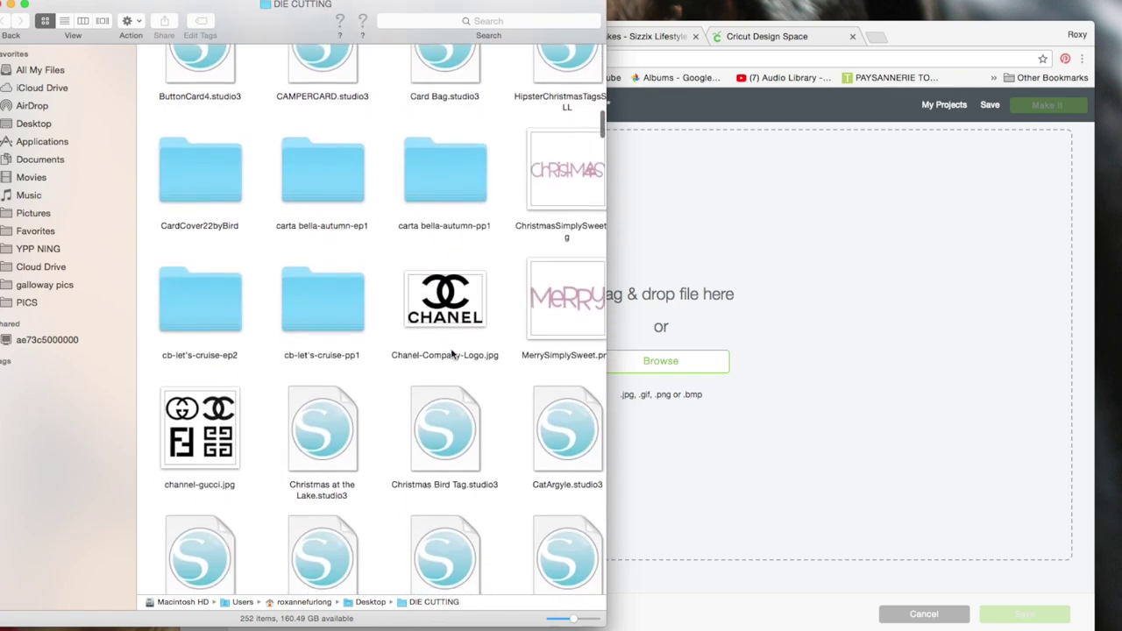
pyautogui.scroll(-3, 453, 353)
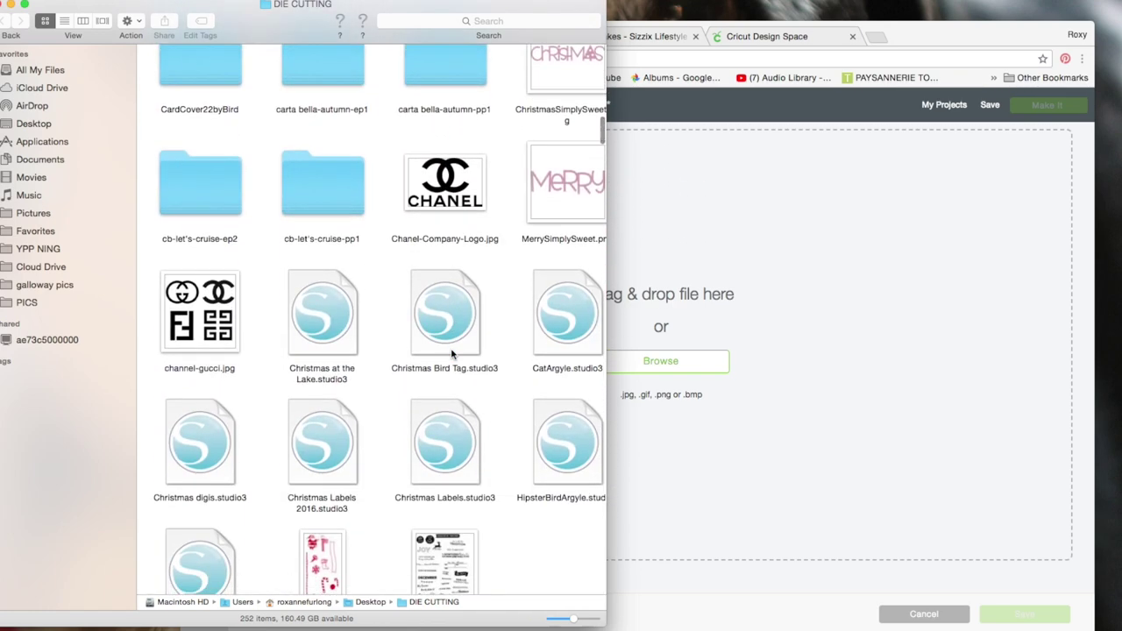
pyautogui.scroll(-20, 452, 353)
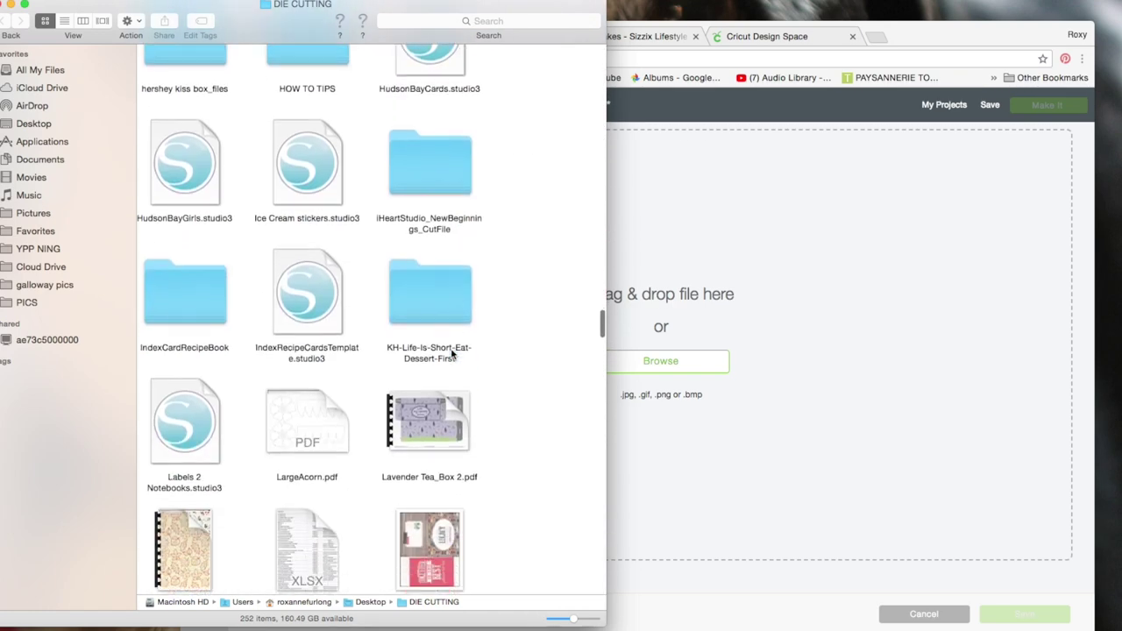
pyautogui.scroll(-20, 452, 353)
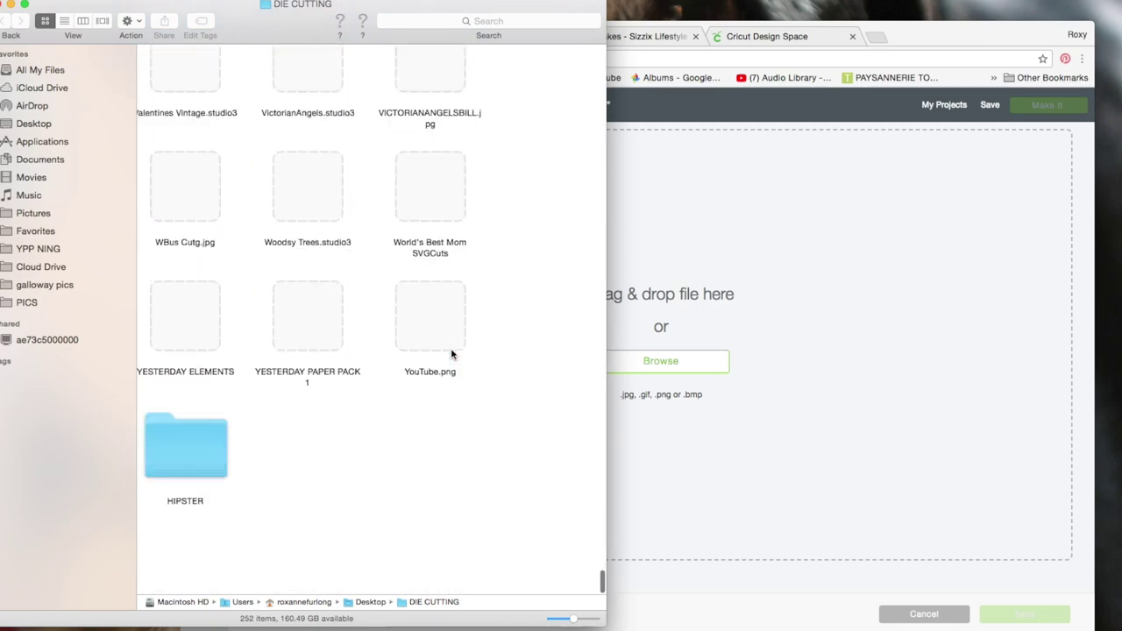
pyautogui.scroll(8, 452, 353)
pyautogui.scroll(-5, 452, 353)
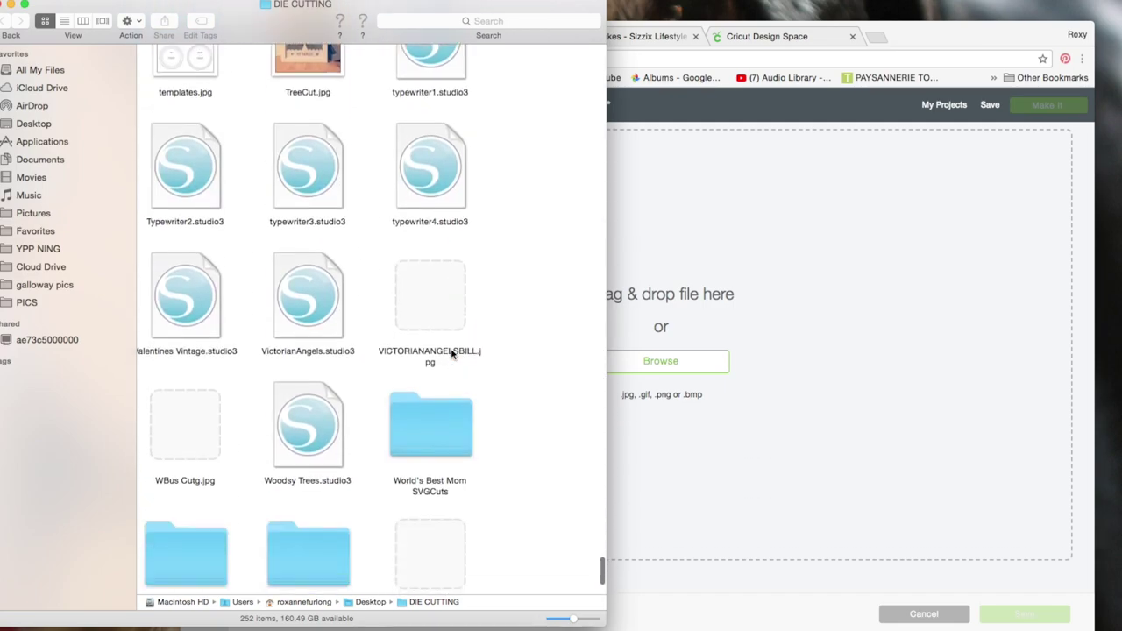
pyautogui.scroll(-3, 451, 353)
pyautogui.scroll(10, 452, 353)
pyautogui.scroll(5, 452, 353)
pyautogui.scroll(8, 452, 354)
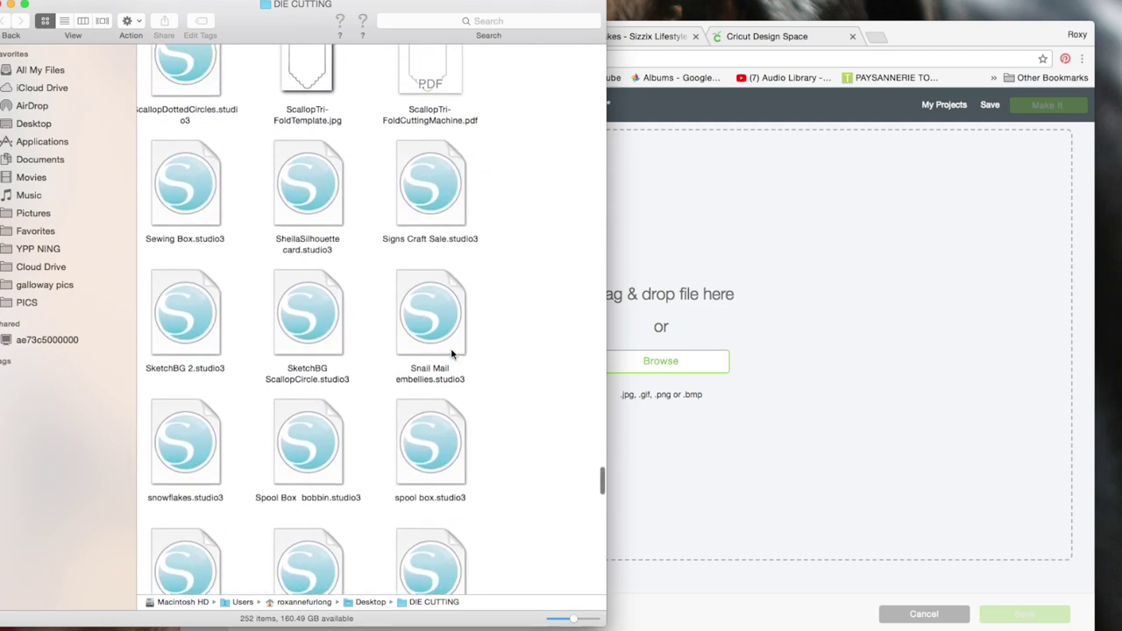
pyautogui.scroll(10, 453, 353)
pyautogui.scroll(2, 453, 353)
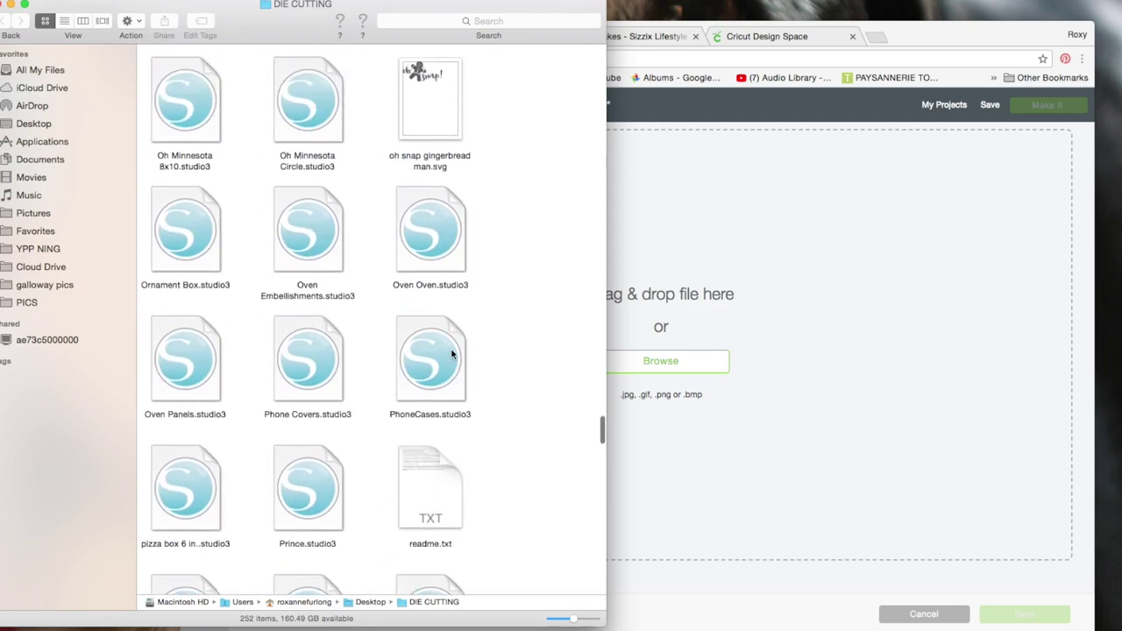
pyautogui.scroll(10, 451, 353)
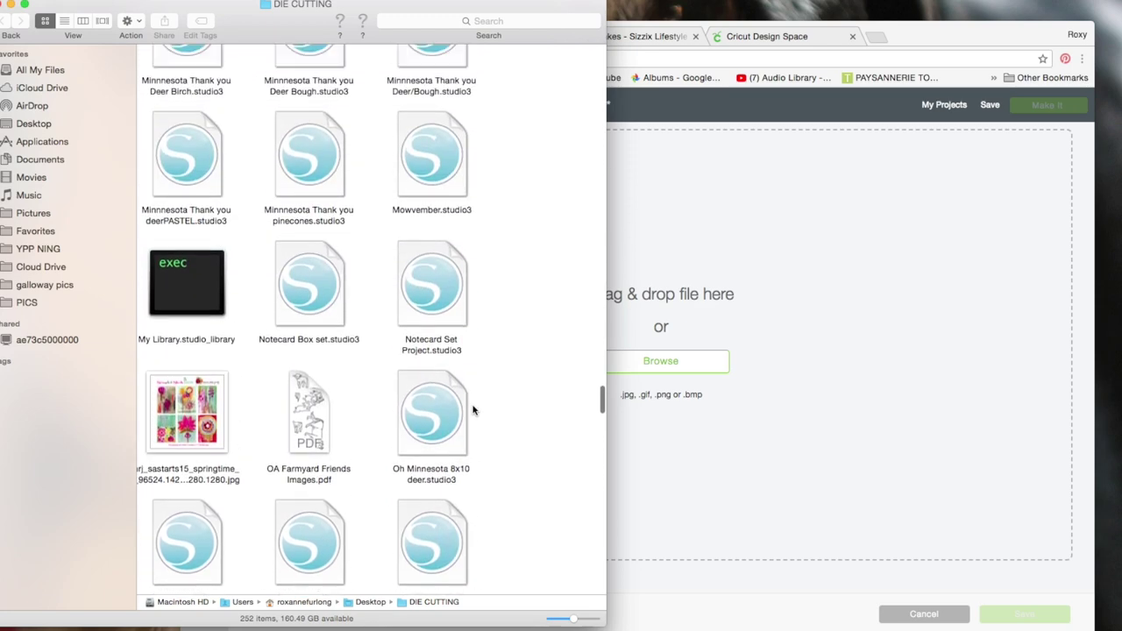
pyautogui.scroll(5, 472, 409)
pyautogui.scroll(8, 472, 410)
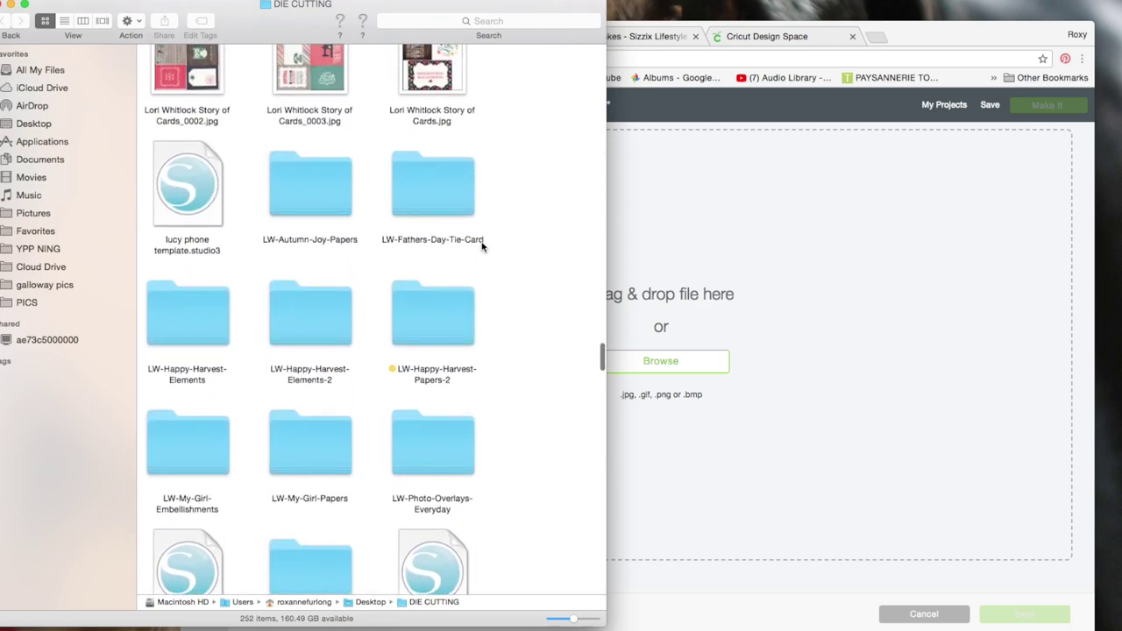
# - Open the LW-Autumn-Joy-Papers folder and widen its Finder window beside the Cricut upload page
pyautogui.doubleClick(311, 191)
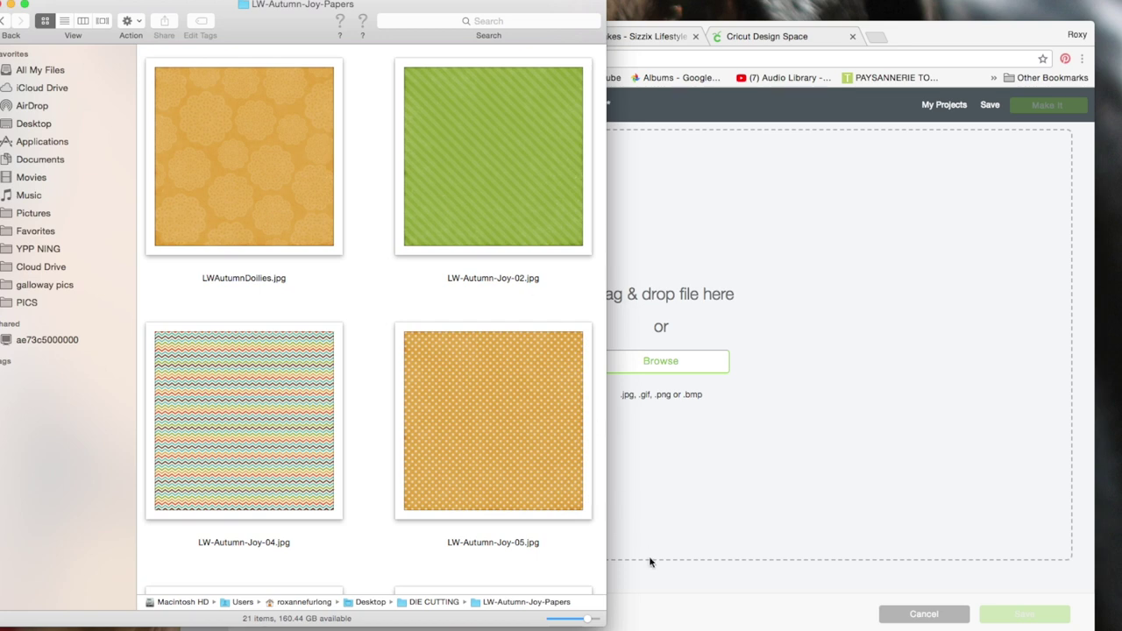
pyautogui.moveTo(604, 625); pyautogui.dragTo(896, 619)
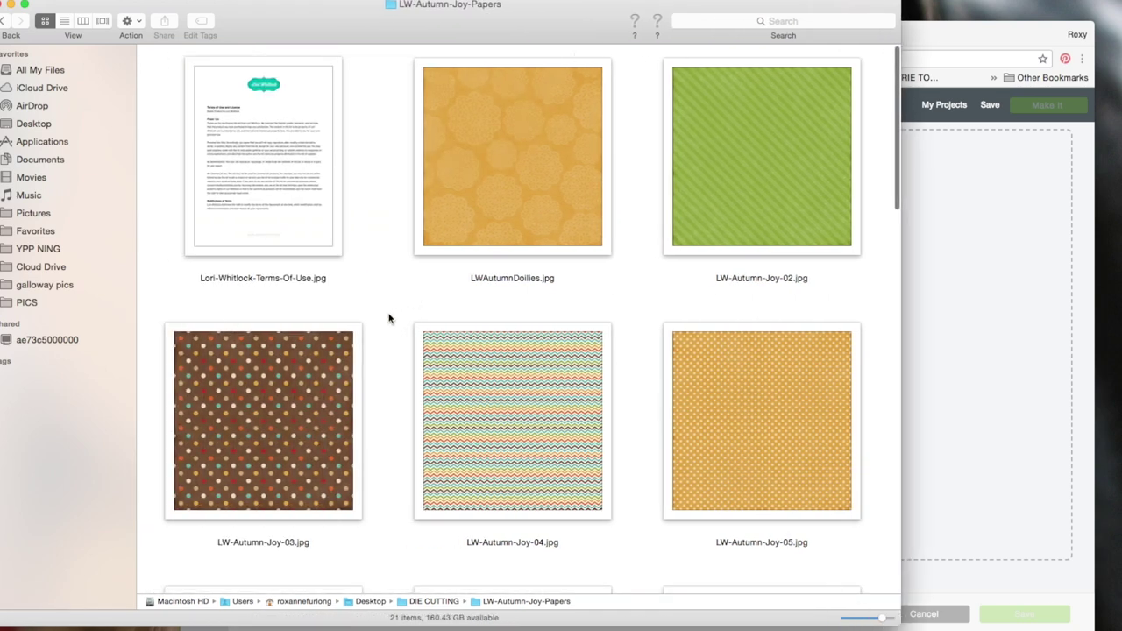
pyautogui.click(1023, 434)
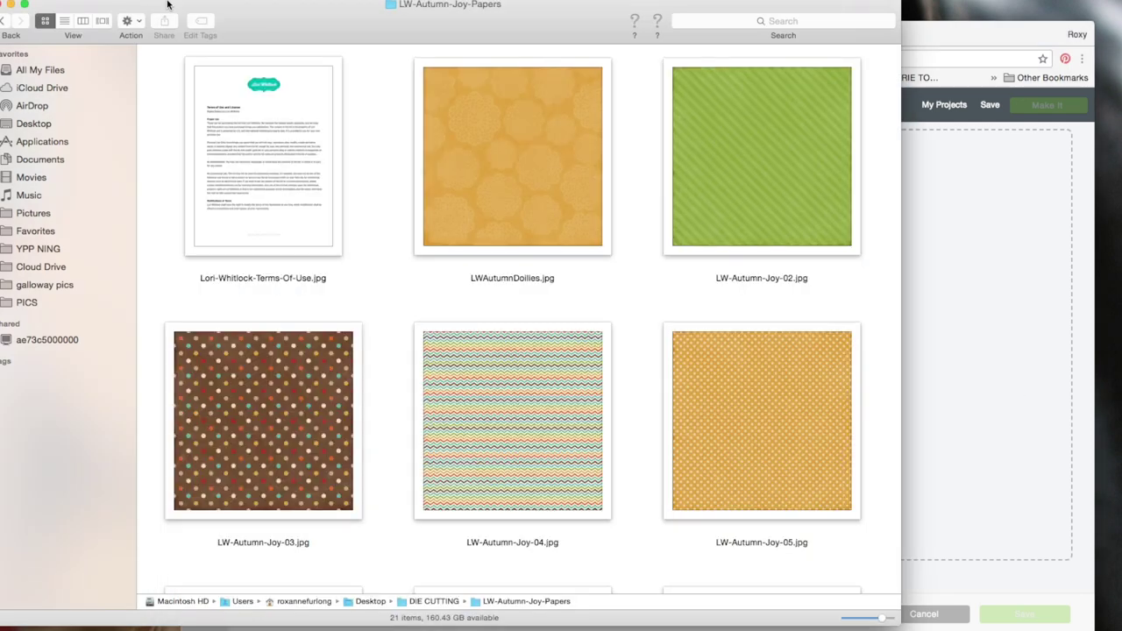
pyautogui.click(169, 7)
# - Rename LW-Autumn-Joy-04.jpg to LWAutumnRicRac.jpg and drop it onto the Cricut pattern upload area
pyautogui.click(524, 546)
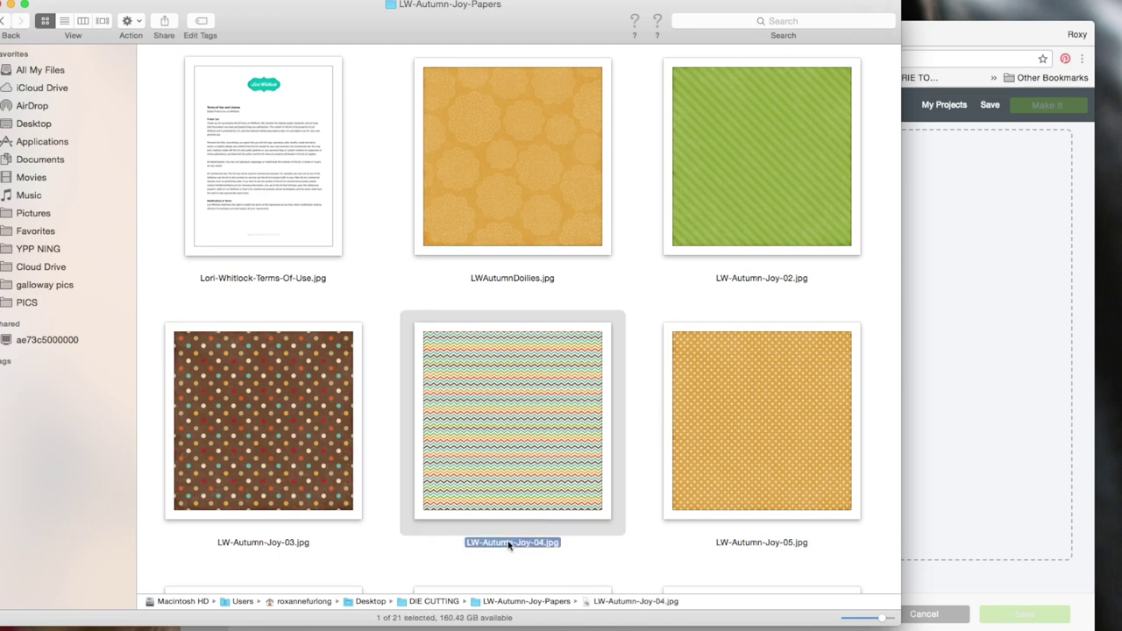
pyautogui.click(517, 544)
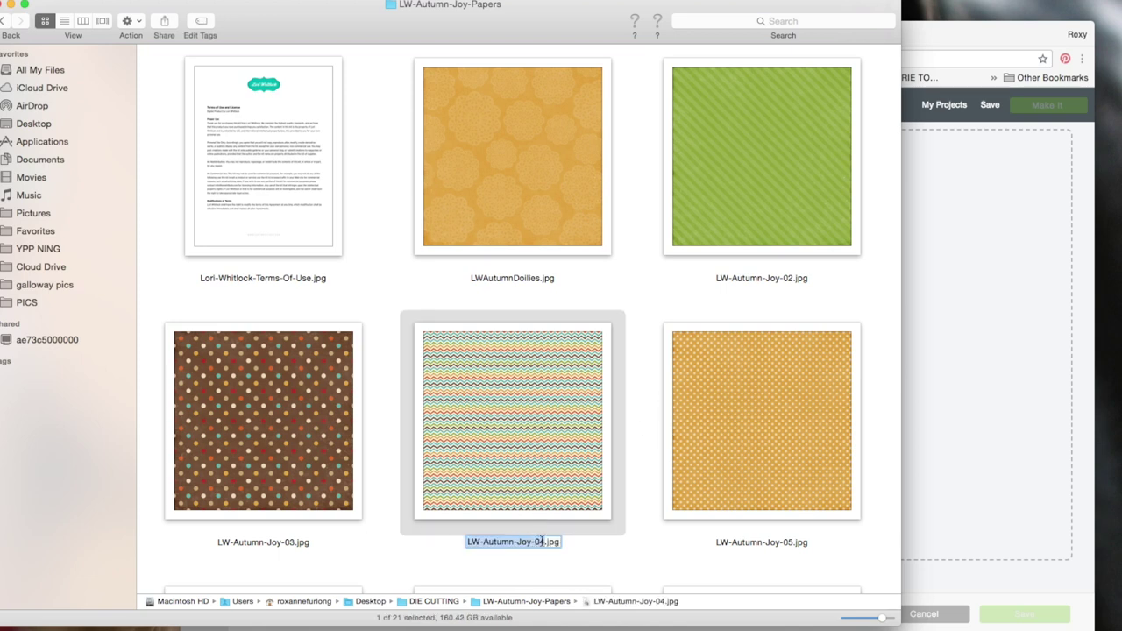
pyautogui.click(543, 542)
pyautogui.press('BackSpace')
pyautogui.press('BackSpace')
pyautogui.press('BackSpace')
pyautogui.press('BackSpace')
pyautogui.press('BackSpace')
pyautogui.press('BackSpace')
pyautogui.press('BackSpace')
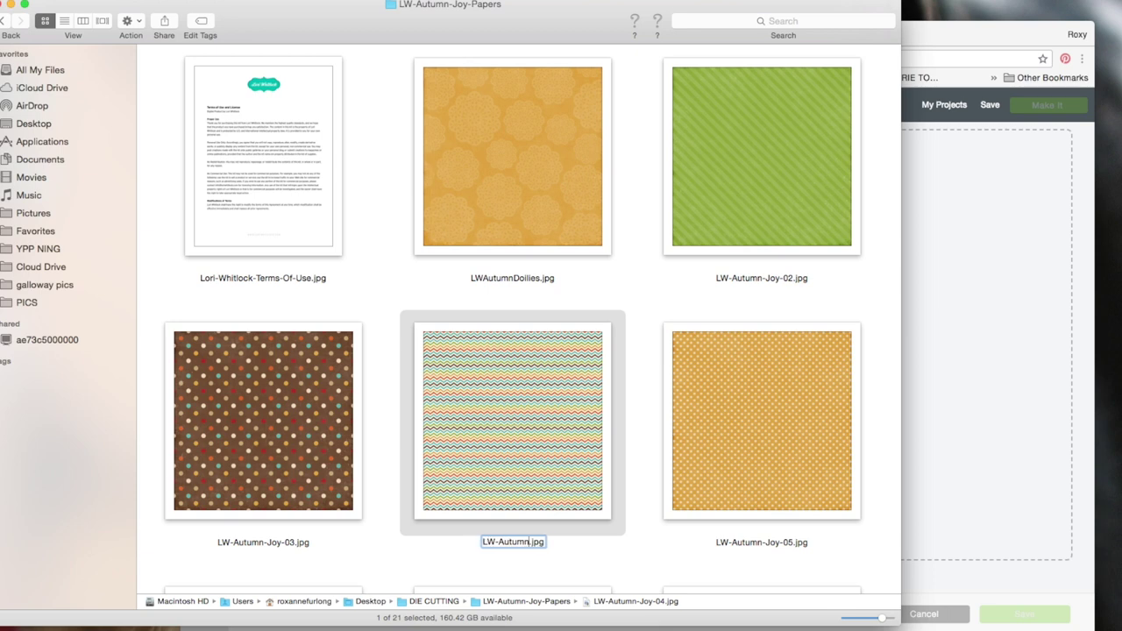
pyautogui.click(493, 542)
pyautogui.press('BackSpace')
pyautogui.write('RicRac')
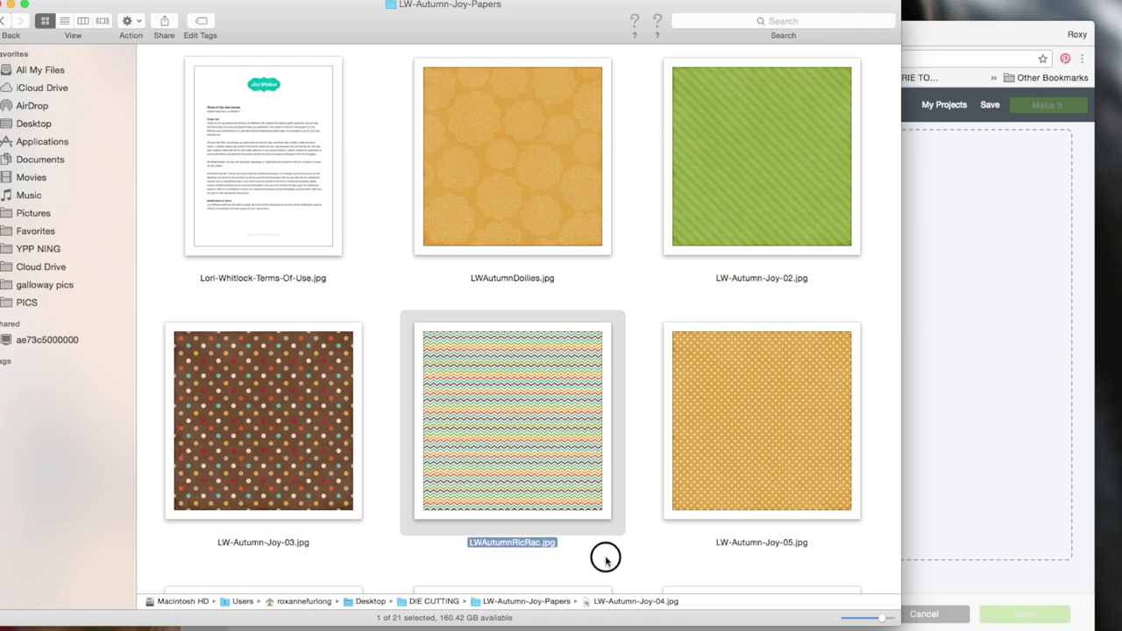
pyautogui.press('Return')
pyautogui.moveTo(556, 418); pyautogui.dragTo(962, 419)
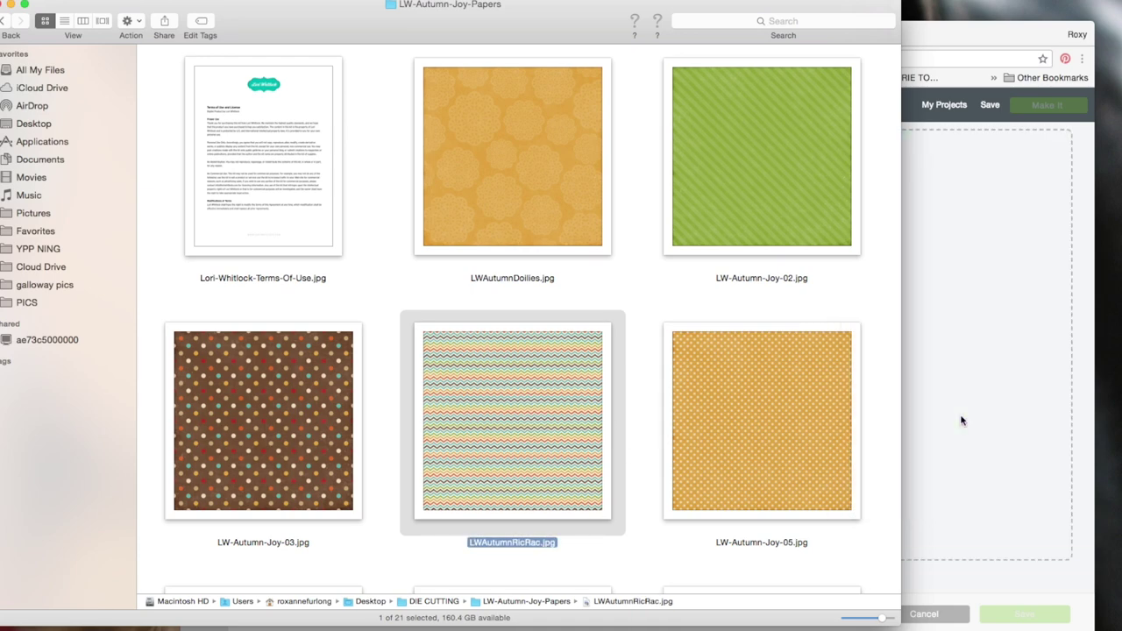
pyautogui.click(963, 32)
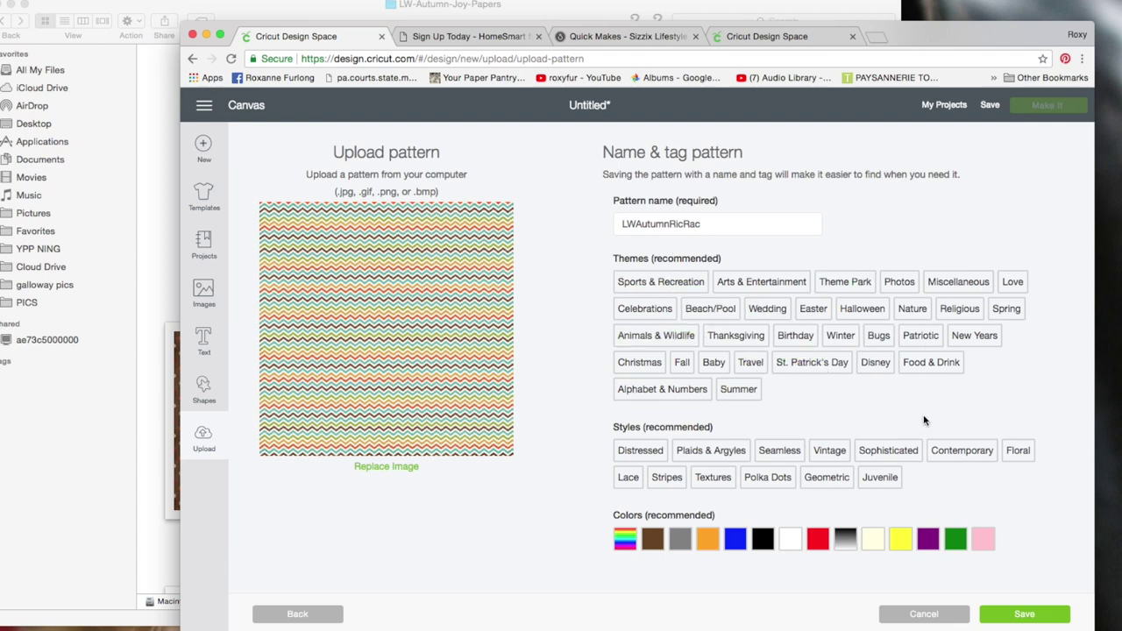
# - Choose the RicRac pattern's theme tags: Miscellaneous, Thanksgiving, Fall, Halloween and Easter
pyautogui.click(959, 291)
pyautogui.click(737, 335)
pyautogui.click(682, 362)
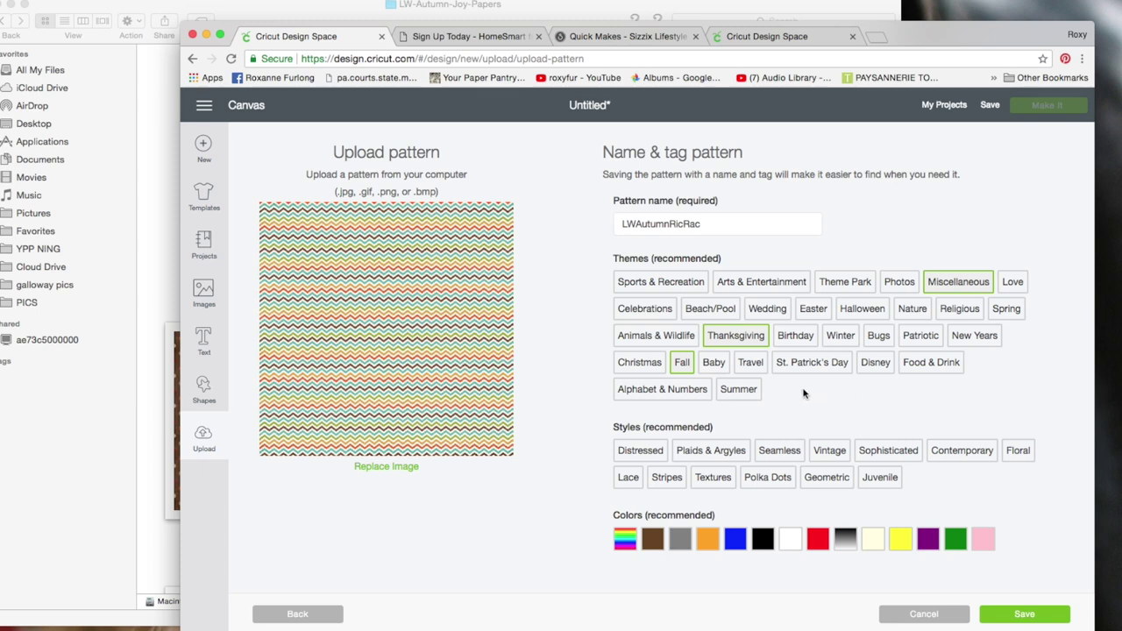
pyautogui.click(863, 315)
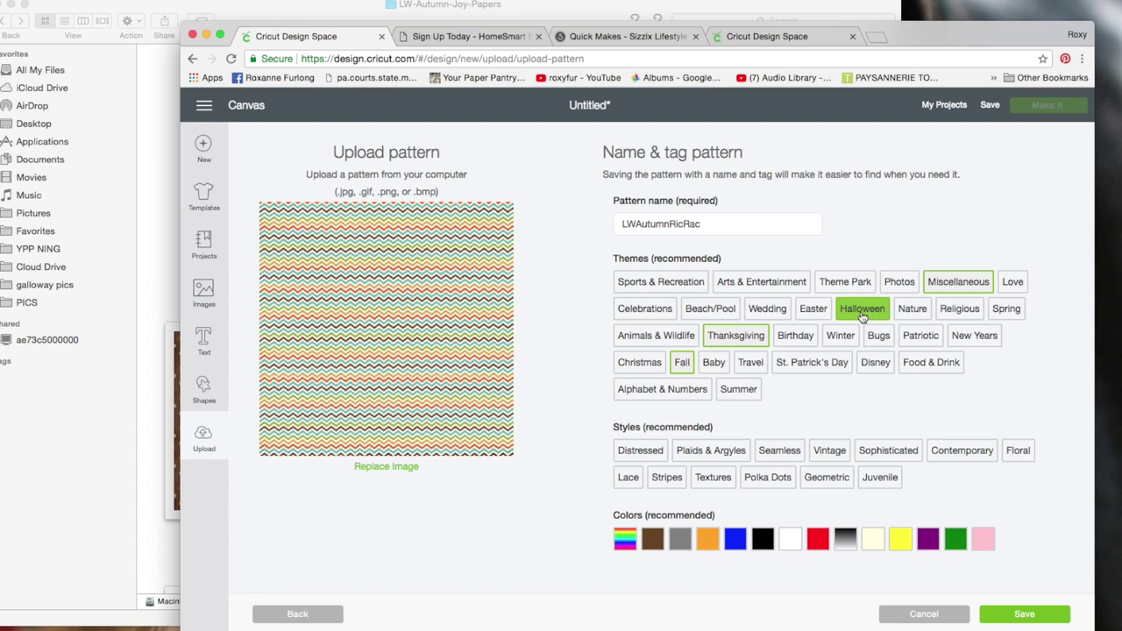
pyautogui.click(815, 312)
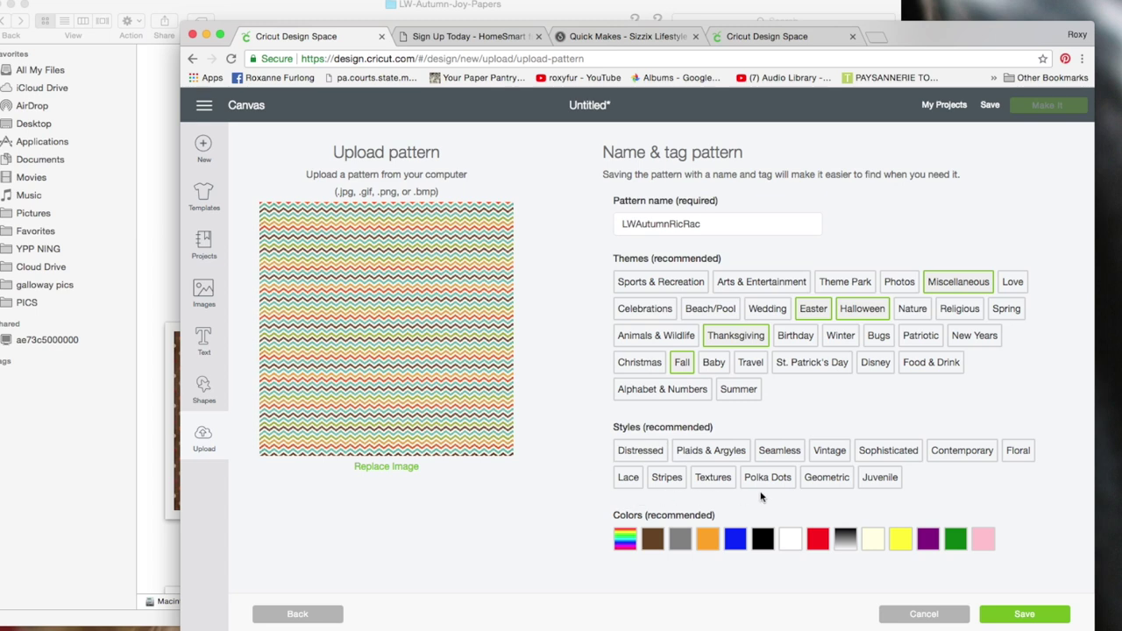
# - Add Geometric and Stripes styles and the multicolour swatch, save, then begin another pattern upload
pyautogui.click(827, 481)
pyautogui.click(667, 478)
pyautogui.click(625, 542)
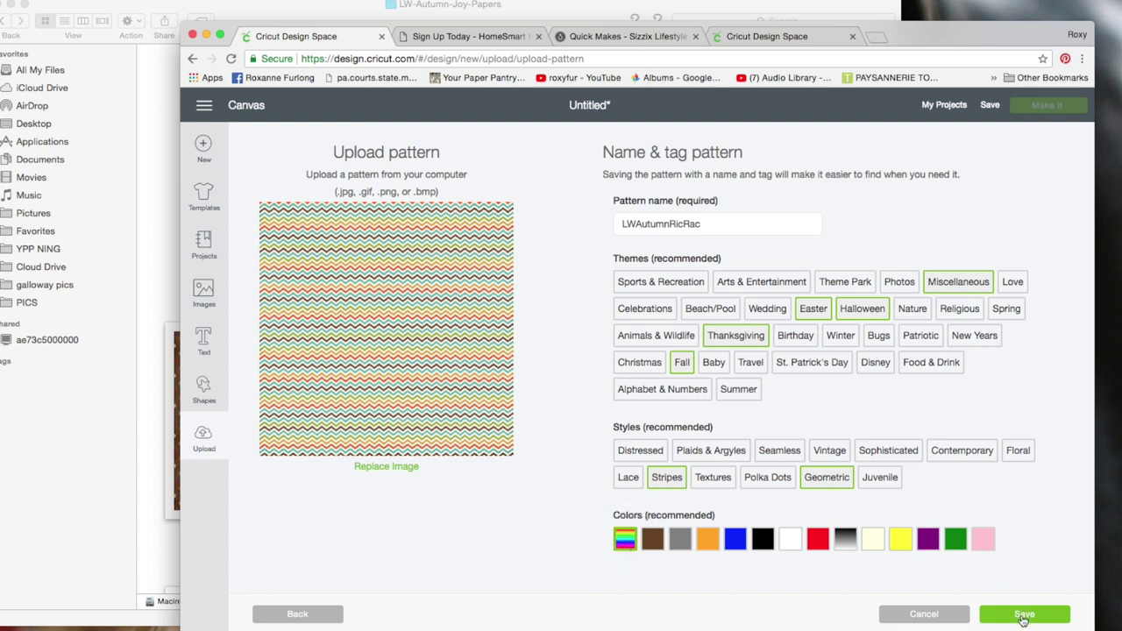
pyautogui.click(1023, 617)
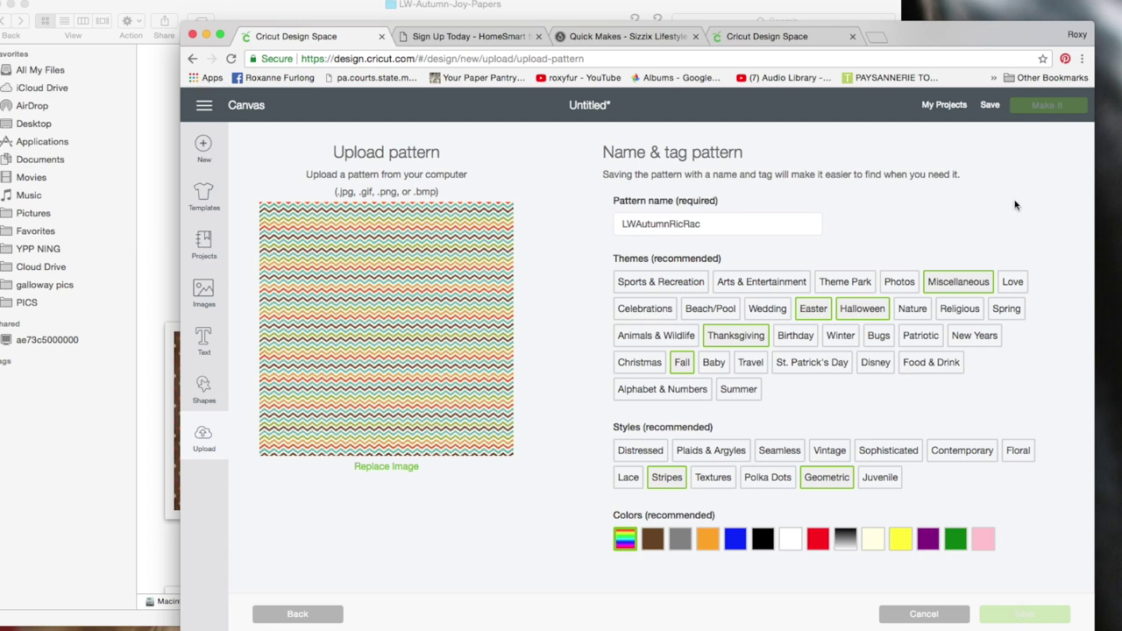
pyautogui.click(788, 38)
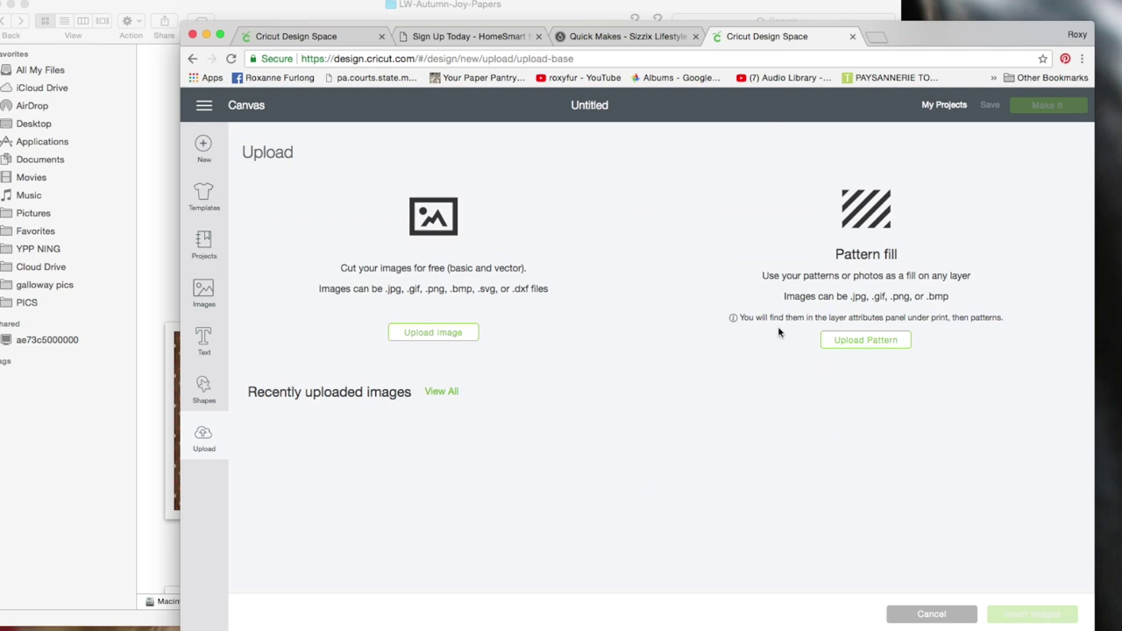
pyautogui.click(860, 342)
# - Upload LW-Autumn-Joy-05.jpg as a pattern and rename it LWAutumnPolka
pyautogui.click(80, 429)
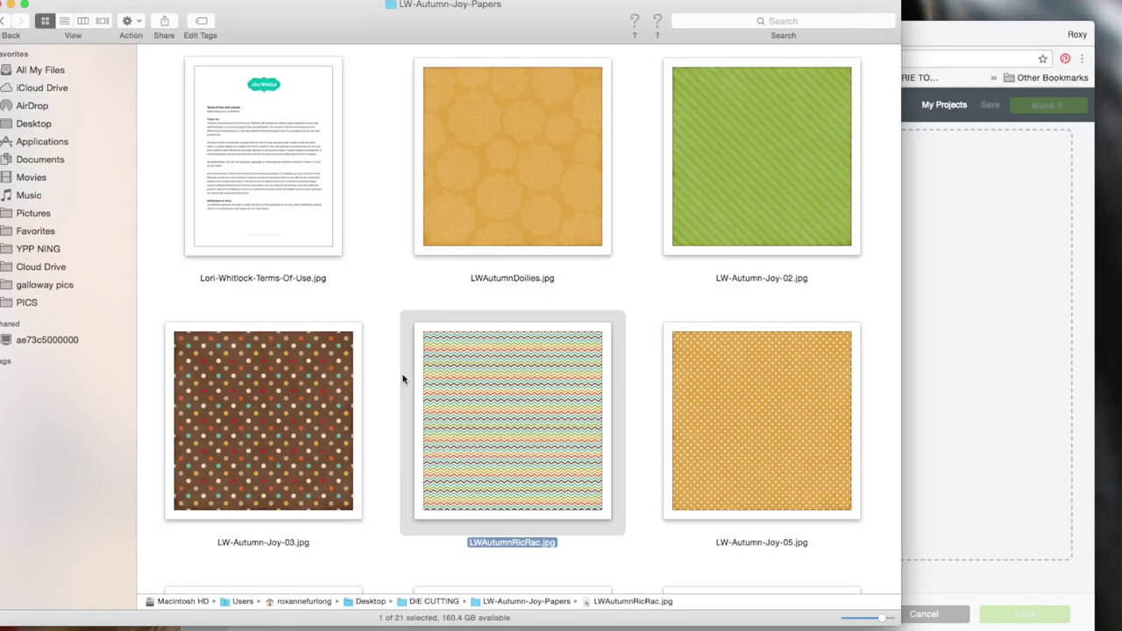
pyautogui.click(764, 464)
pyautogui.moveTo(765, 464); pyautogui.dragTo(927, 431)
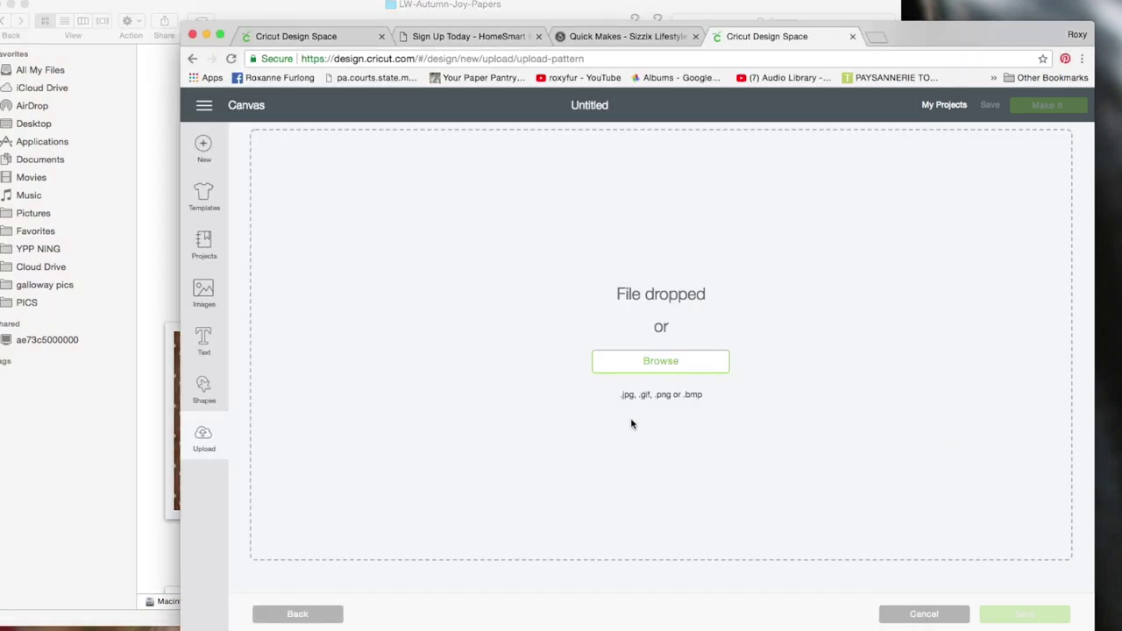
pyautogui.click(689, 223)
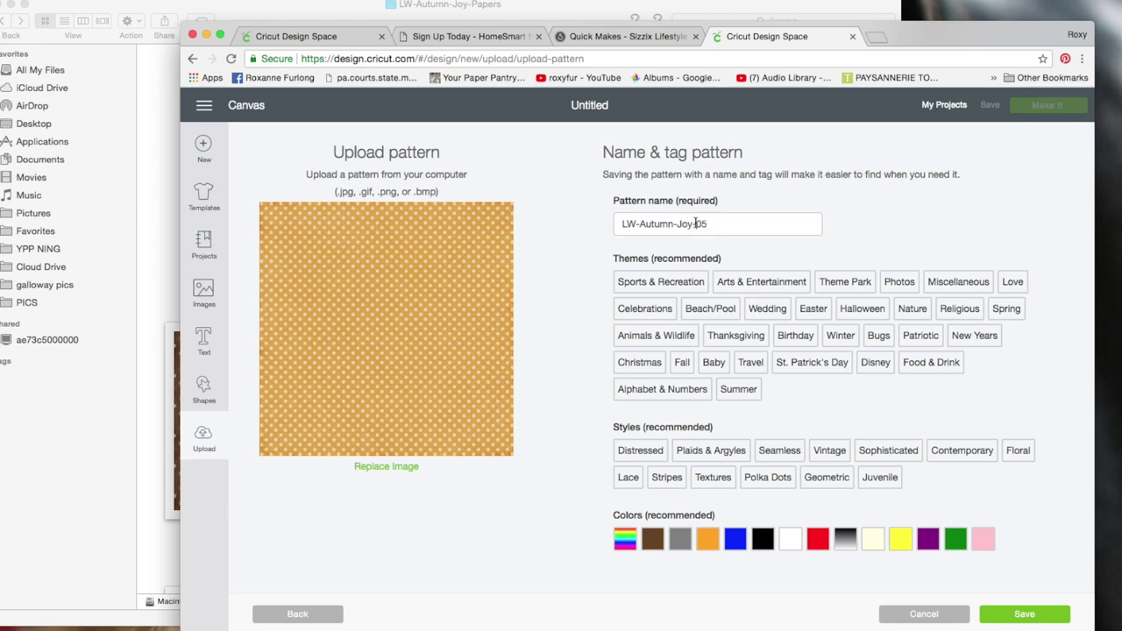
pyautogui.moveTo(707, 224); pyautogui.dragTo(674, 221)
pyautogui.write('Polk')
pyautogui.click(638, 223)
pyautogui.press('BackSpace')
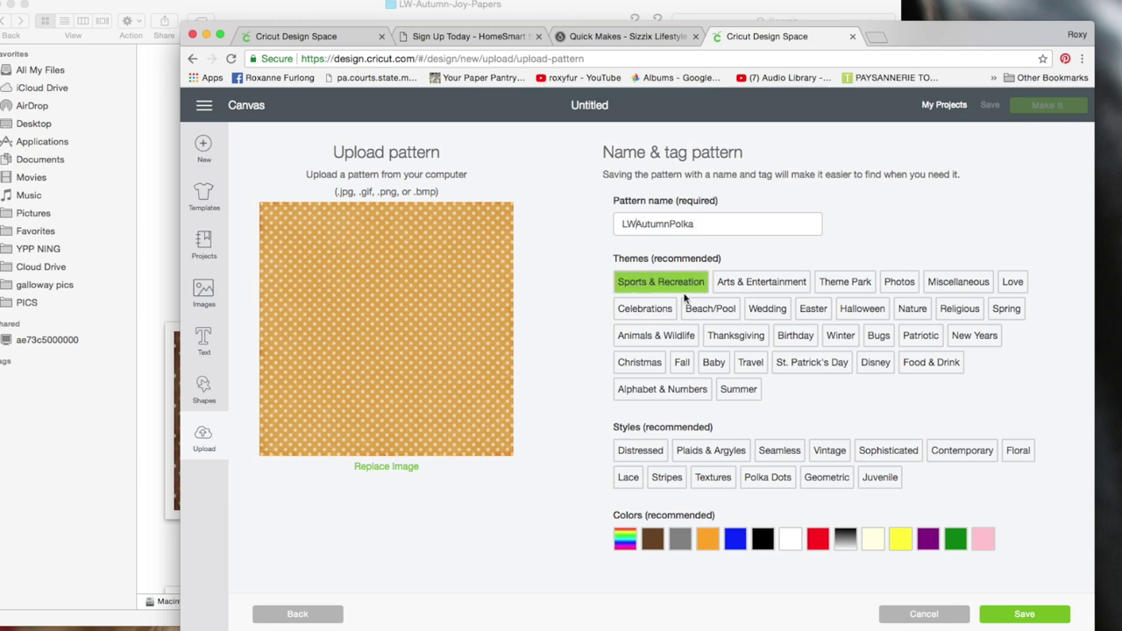
# - Tag LWAutumnPolka with Miscellaneous, Thanksgiving, Fall, Polka Dots and orange, and save it
pyautogui.click(946, 281)
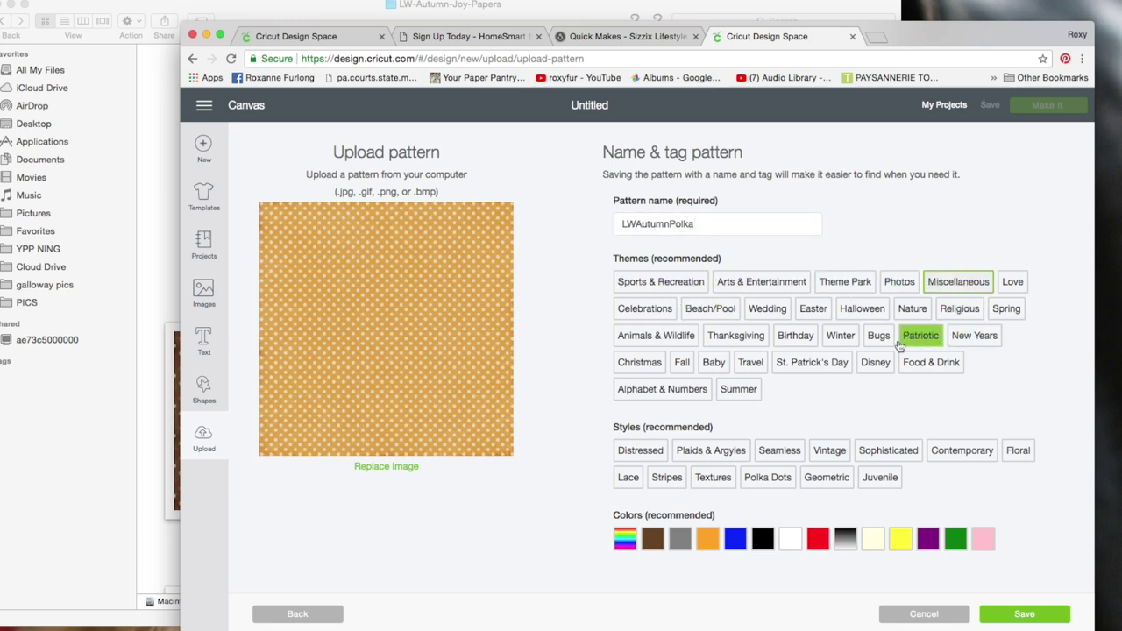
pyautogui.click(732, 339)
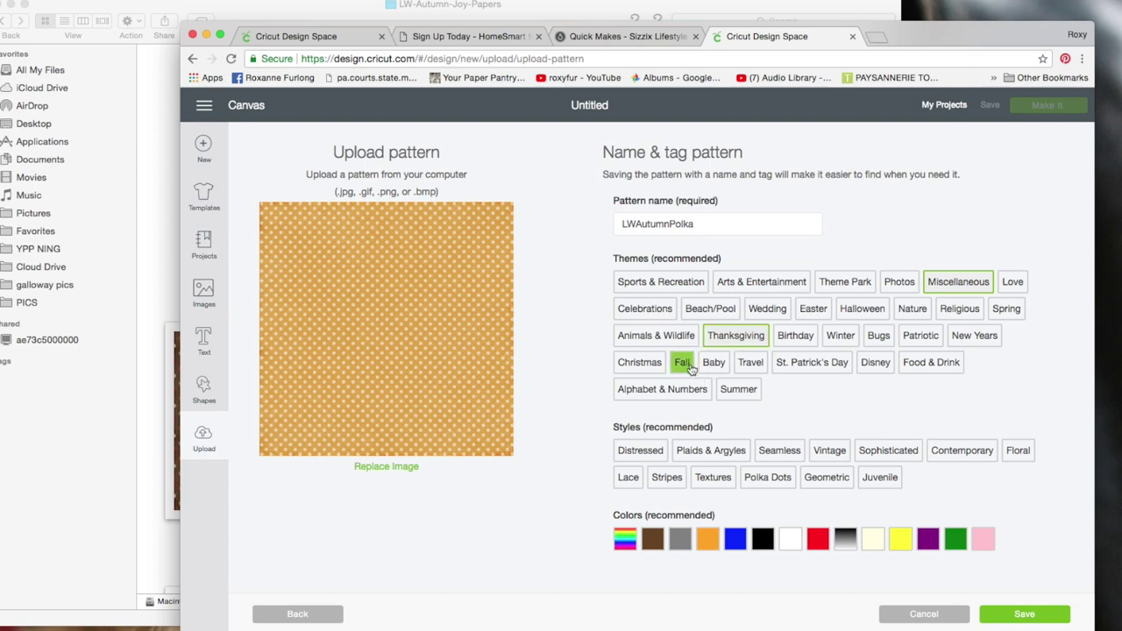
pyautogui.click(691, 369)
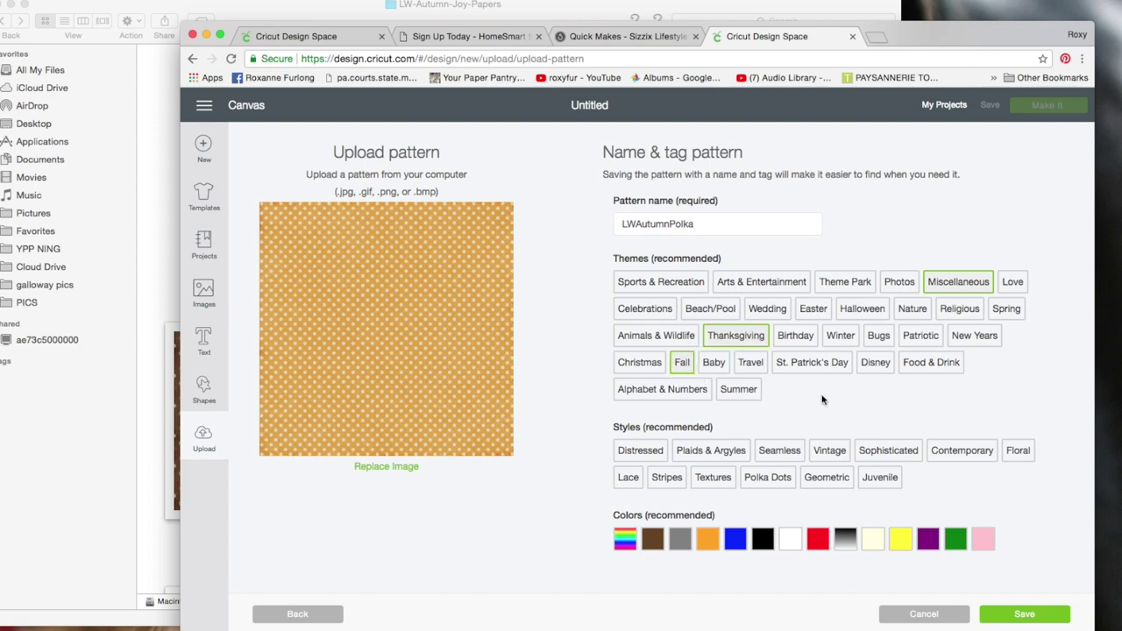
pyautogui.click(779, 481)
pyautogui.click(707, 539)
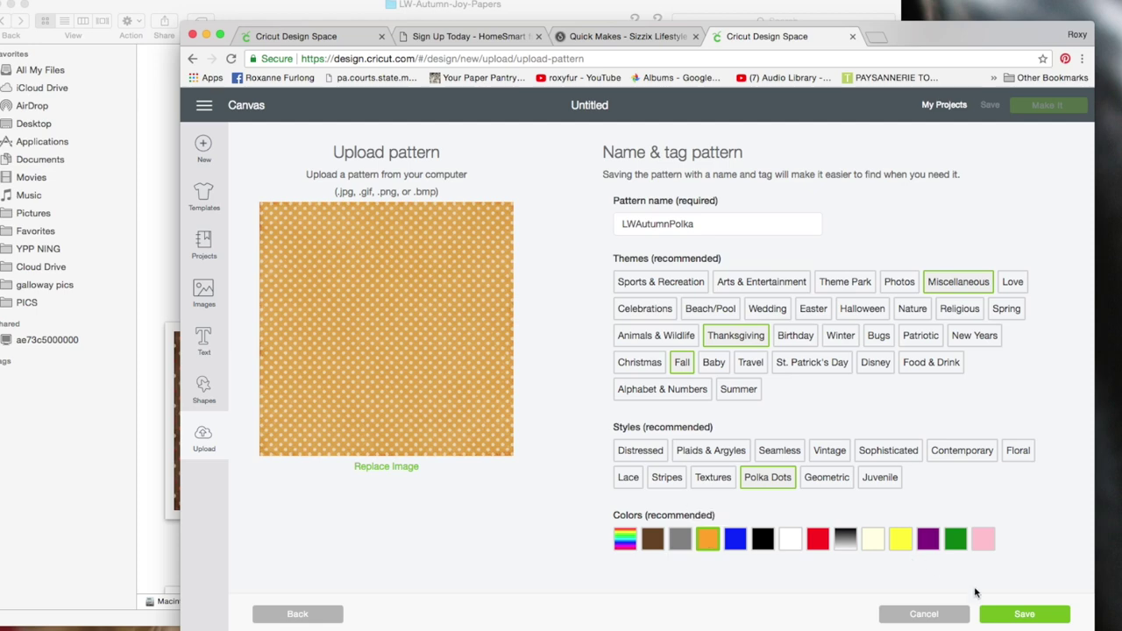
pyautogui.click(1005, 607)
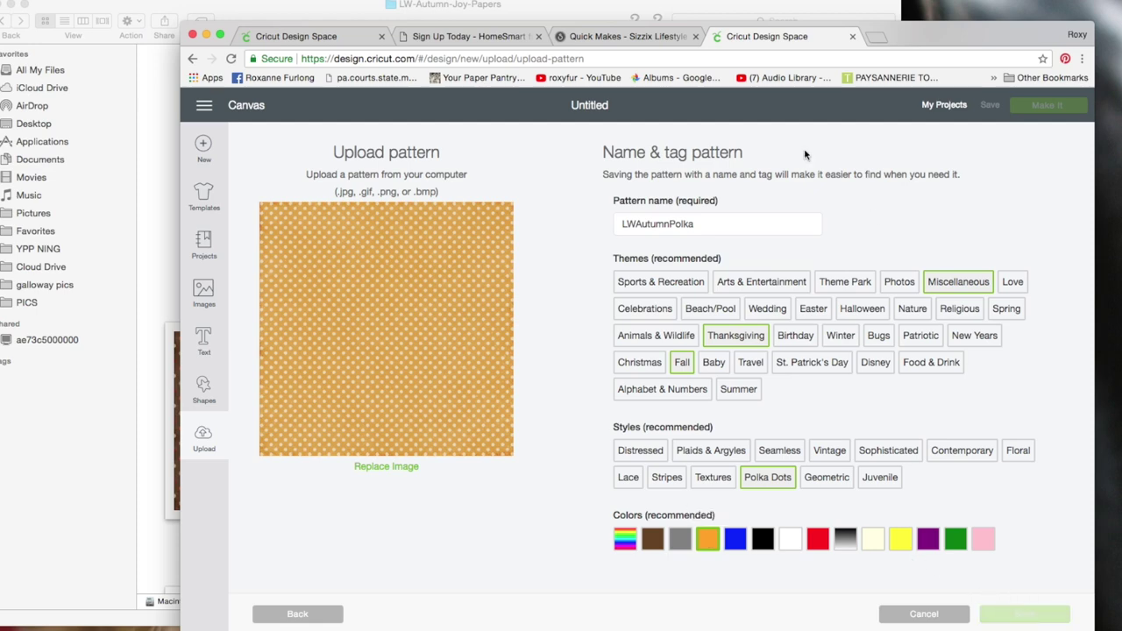
pyautogui.click(325, 37)
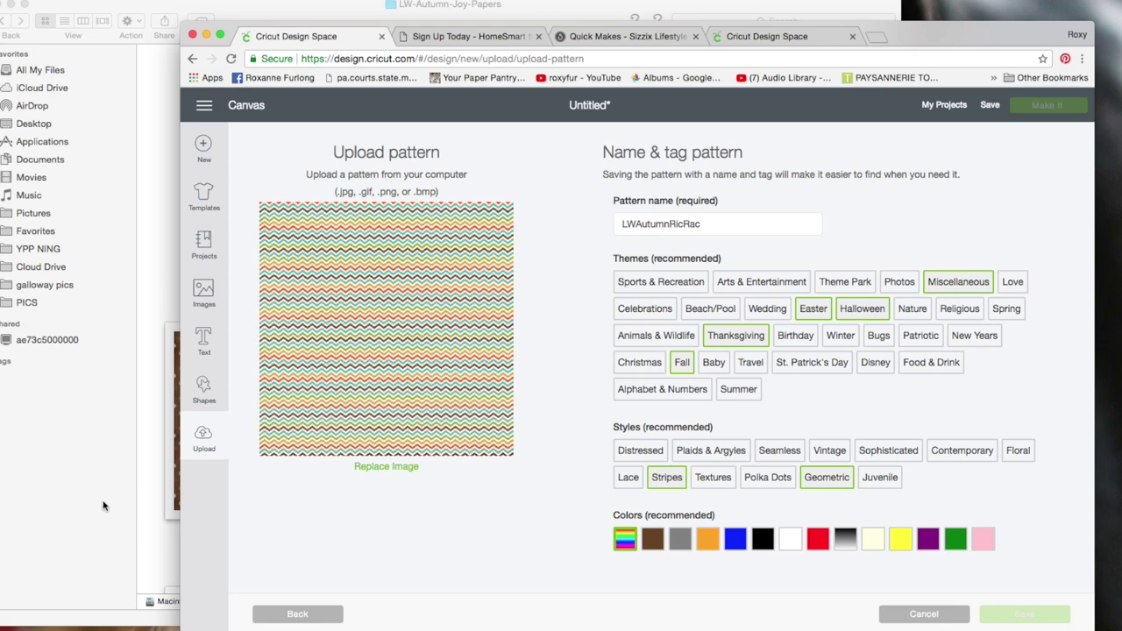
pyautogui.click(101, 447)
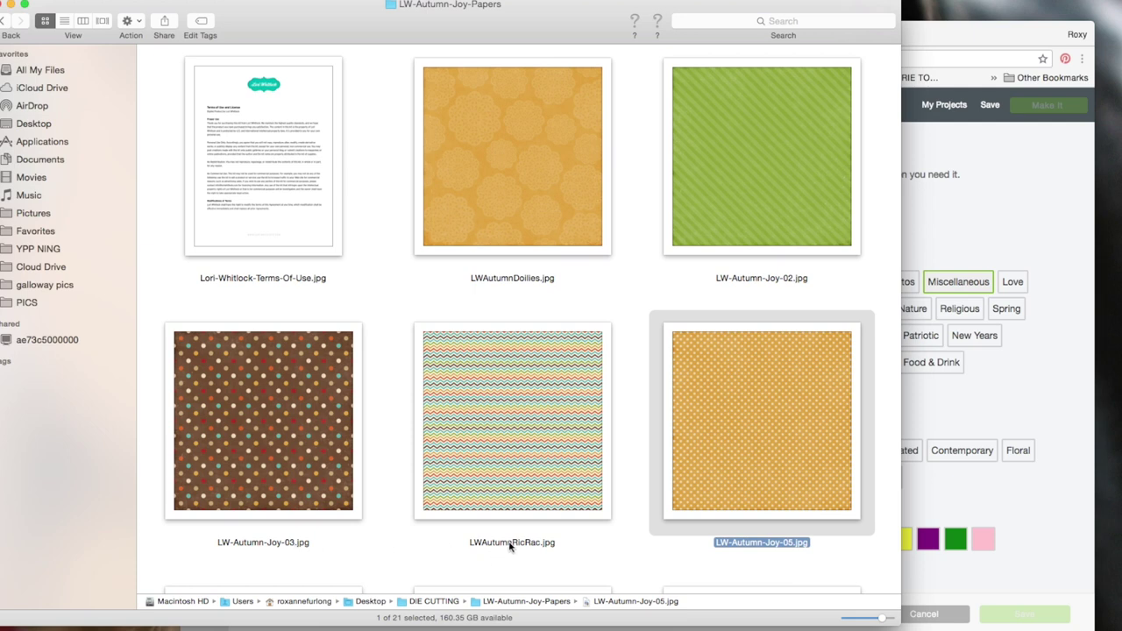
# - Rename LW-Autumn-Joy-05.jpg in Finder to LWAutumnPolka.jpg
pyautogui.click(802, 545)
pyautogui.click(792, 544)
pyautogui.press('BackSpace')
pyautogui.press('BackSpace')
pyautogui.press('BackSpace')
pyautogui.press('BackSpace')
pyautogui.press('BackSpace')
pyautogui.press('BackSpace')
pyautogui.press('BackSpace')
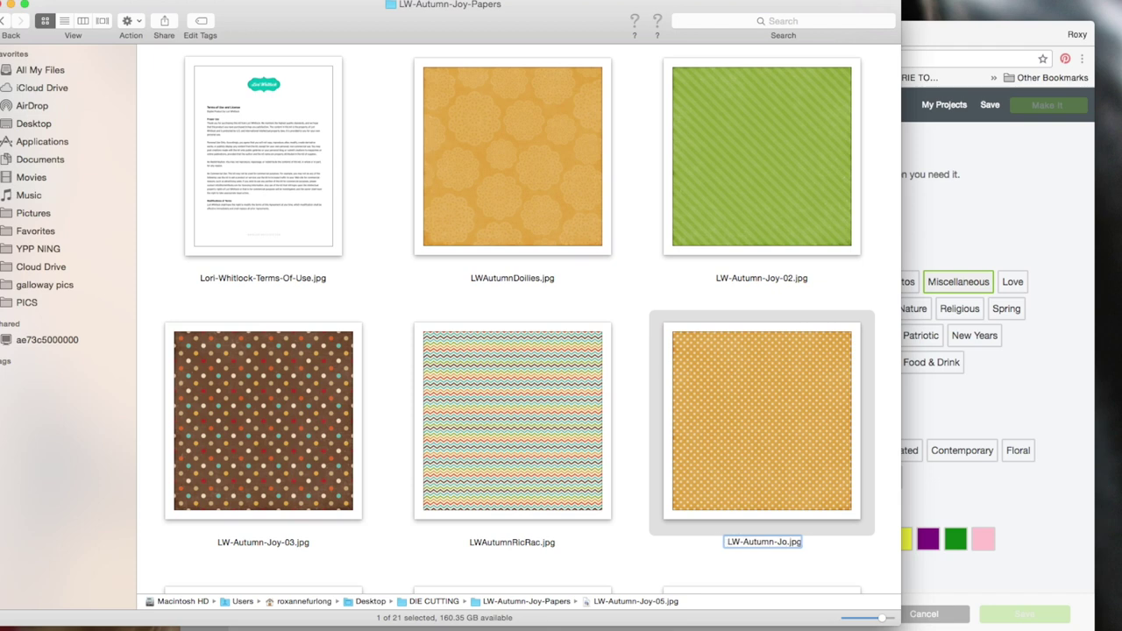
pyautogui.write('Polkas')
pyautogui.press('BackSpace')
pyautogui.click(737, 543)
pyautogui.press('BackSpace')
# - Rename the green striped paper file to LW-AutumnGreenStripe
pyautogui.click(798, 283)
pyautogui.click(792, 279)
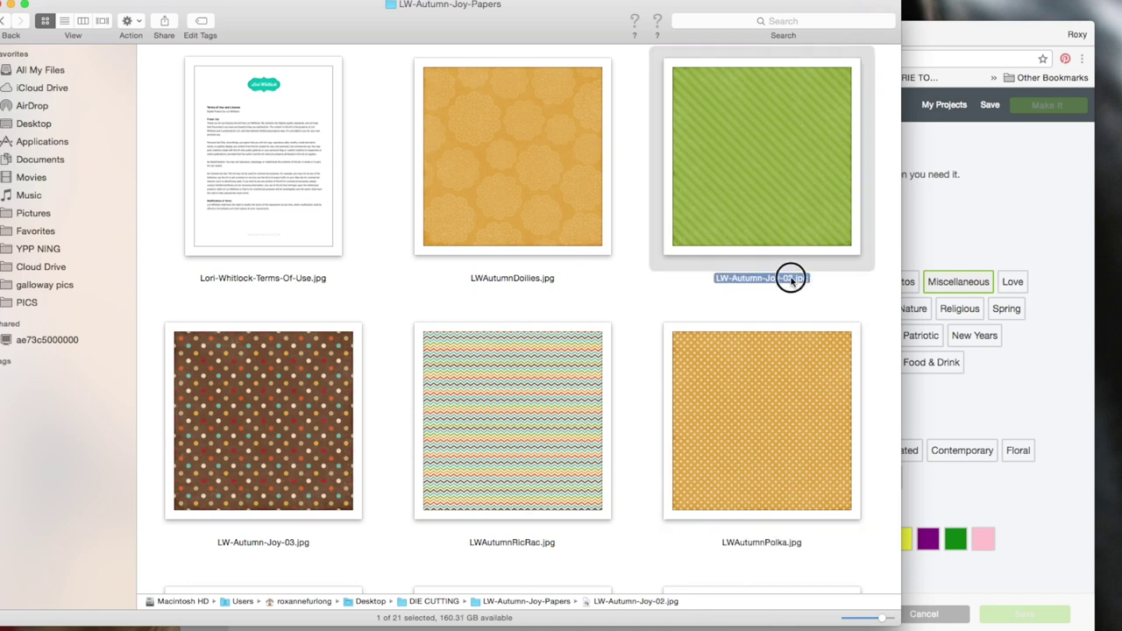
pyautogui.click(791, 279)
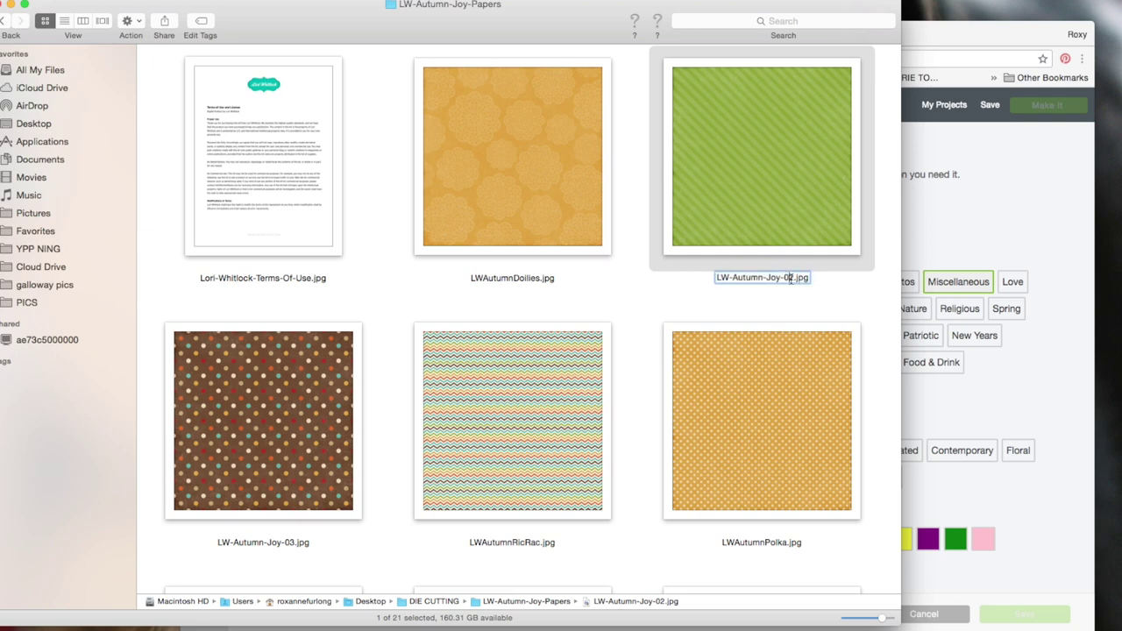
pyautogui.press('BackSpace')
pyautogui.press('BackSpace')
pyautogui.press('BackSpace')
pyautogui.press('BackSpace')
pyautogui.press('BackSpace')
pyautogui.press('BackSpace')
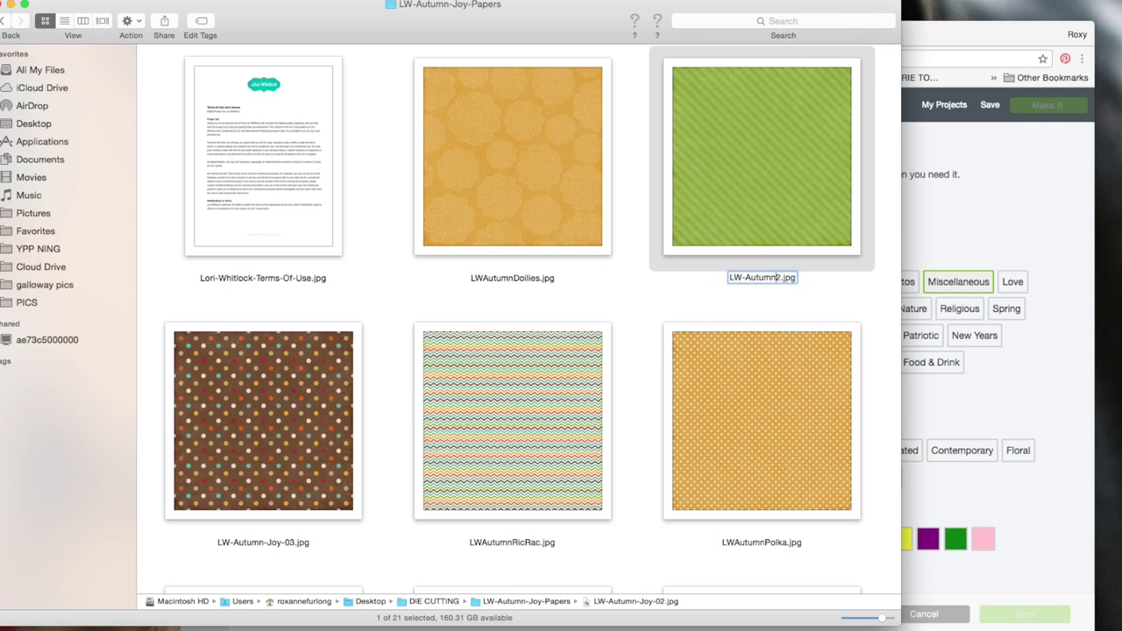
pyautogui.write('GreenStri')
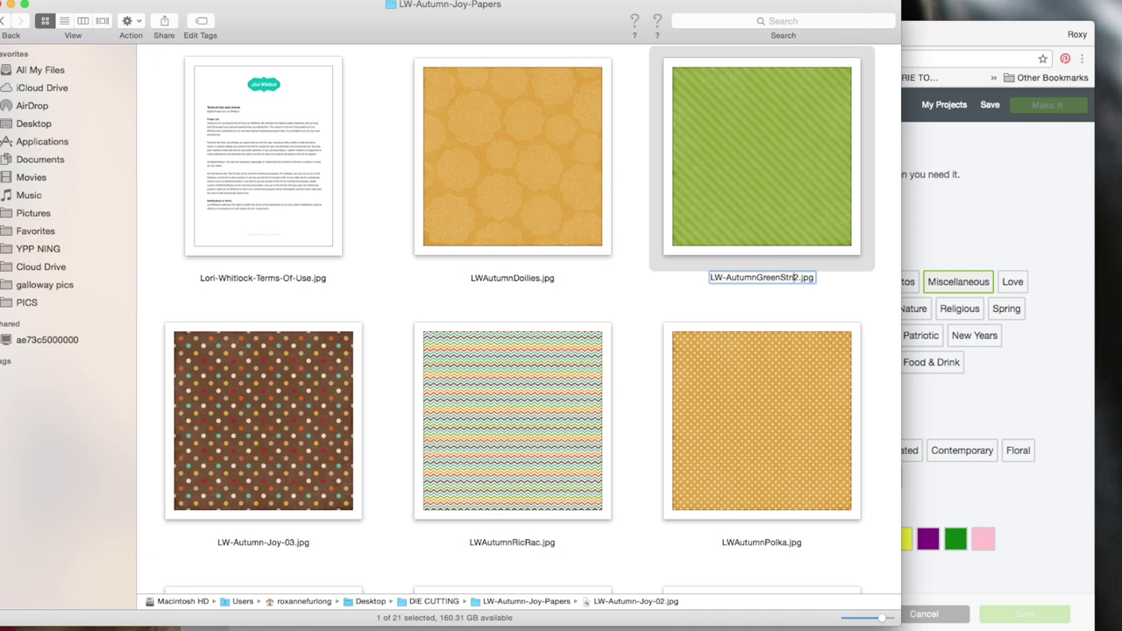
pyautogui.press('BackSpace')
pyautogui.write('ipe')
pyautogui.press('Delete')
pyautogui.click(281, 546)
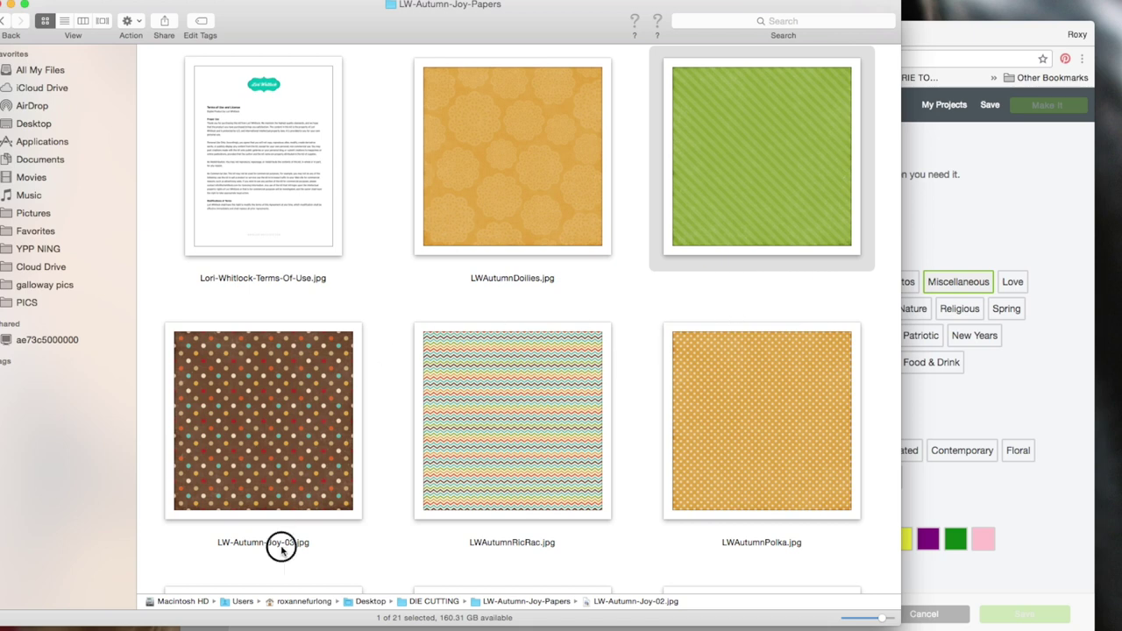
# - Remove the hyphen after LW so the green file becomes LWAutumnGreenStripe.jpg
pyautogui.click(296, 544)
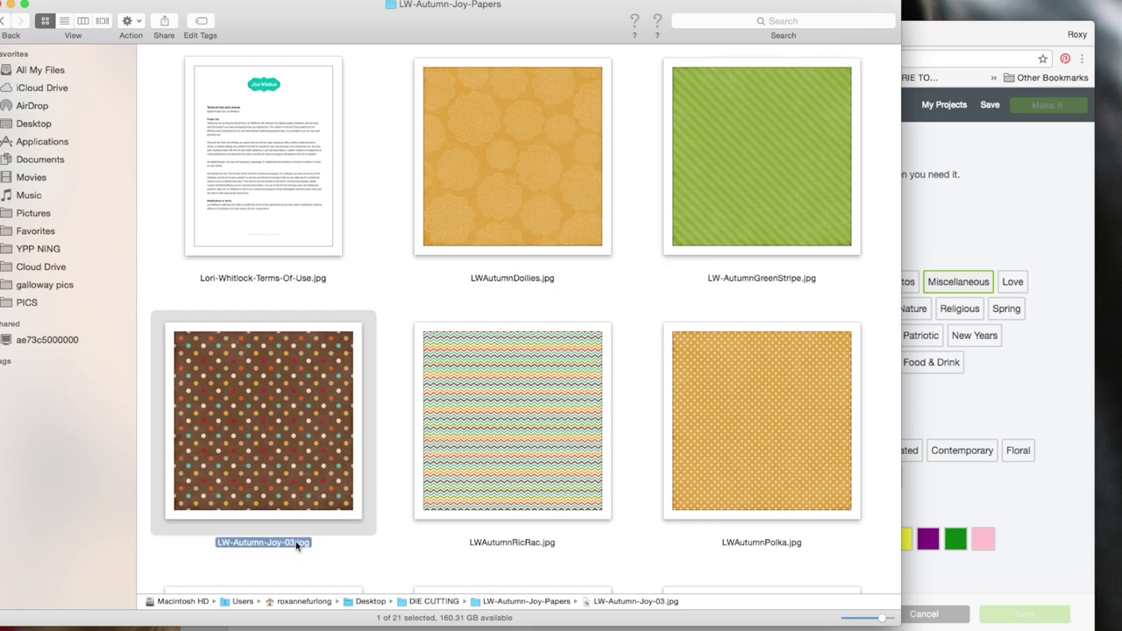
pyautogui.click(724, 279)
pyautogui.click(730, 279)
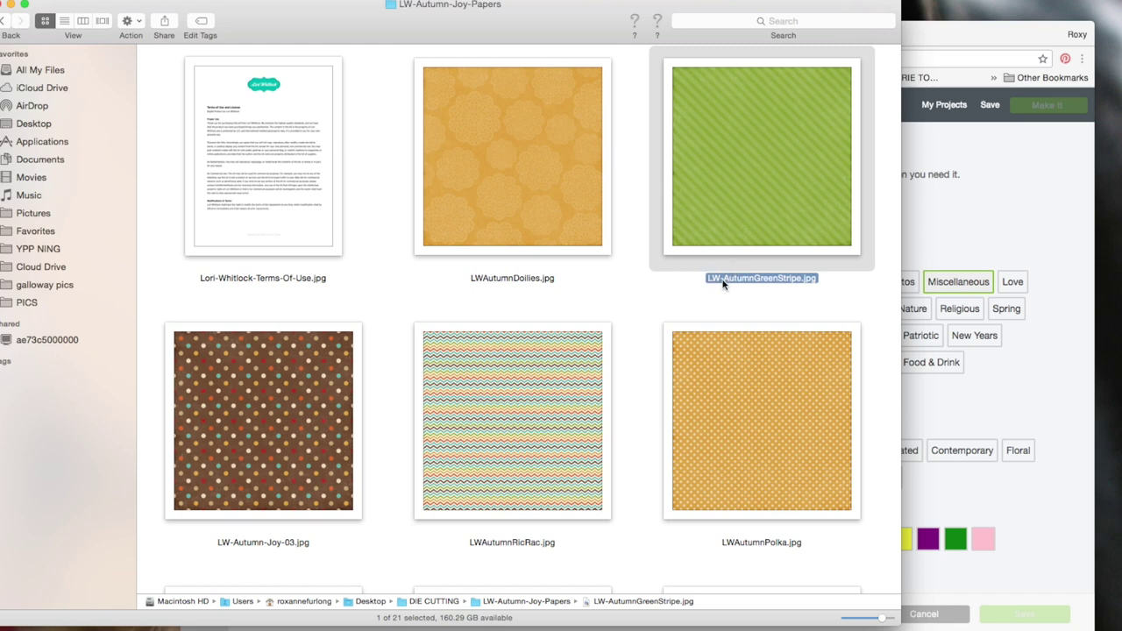
pyautogui.click(726, 277)
pyautogui.click(726, 277)
pyautogui.press('BackSpace')
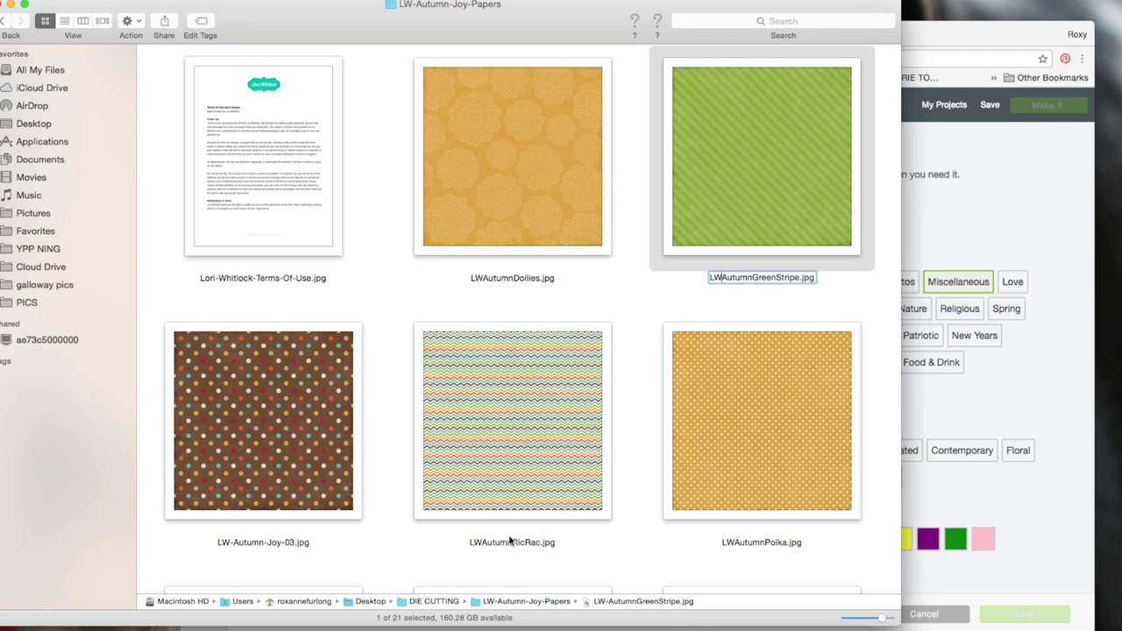
pyautogui.press('Return')
# - Rename the brown polka-dot paper file, replacing -Joy-03 with BrownPolka
pyautogui.click(274, 546)
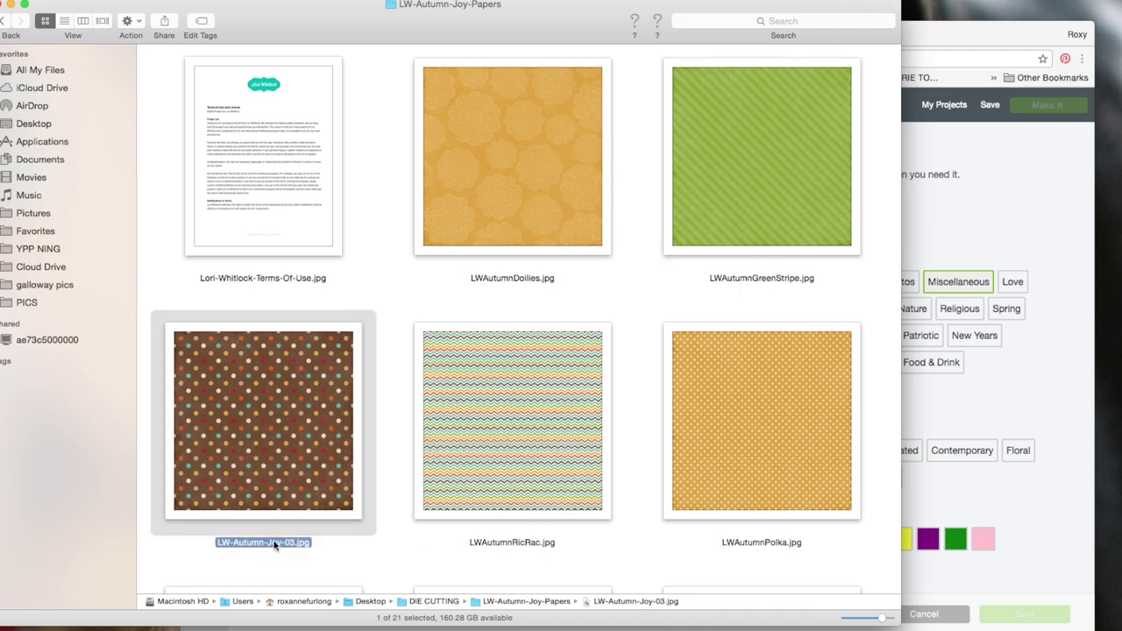
pyautogui.click(296, 544)
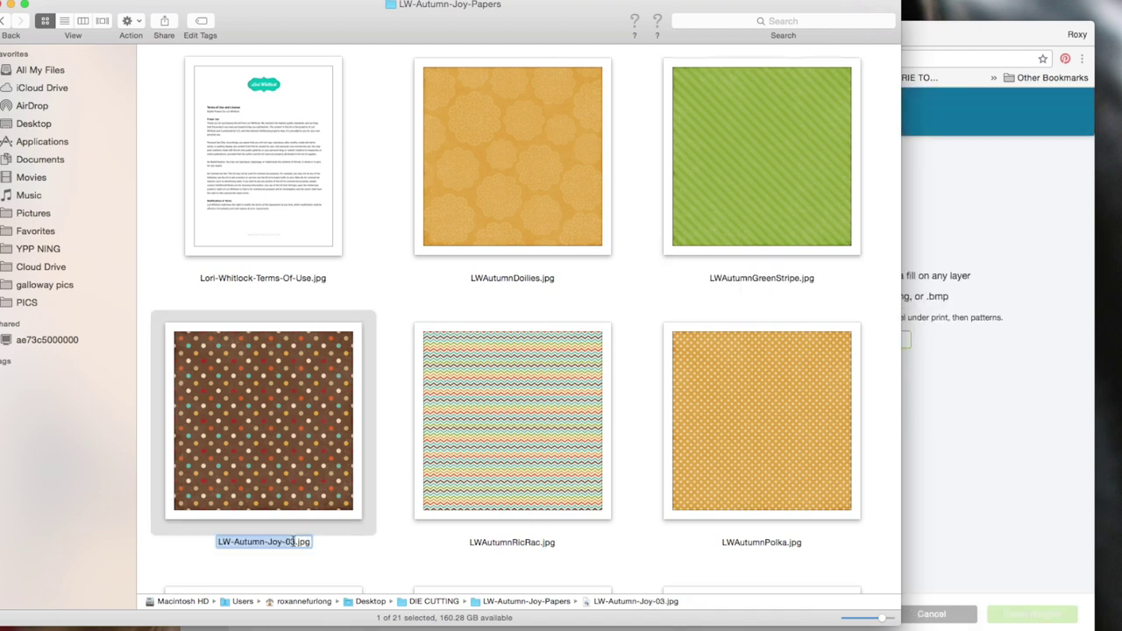
pyautogui.click(294, 542)
pyautogui.press('BackSpace')
pyautogui.press('BackSpace')
pyautogui.press('BackSpace')
pyautogui.press('BackSpace')
pyautogui.press('BackSpace')
pyautogui.press('BackSpace')
pyautogui.press('BackSpace')
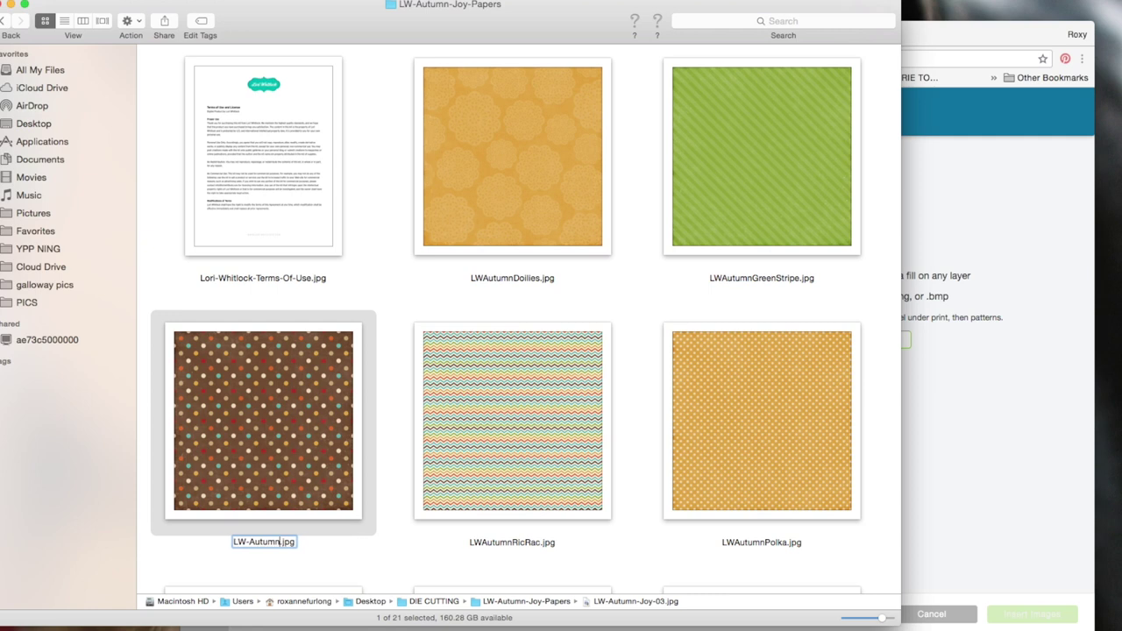
pyautogui.write('Brown')
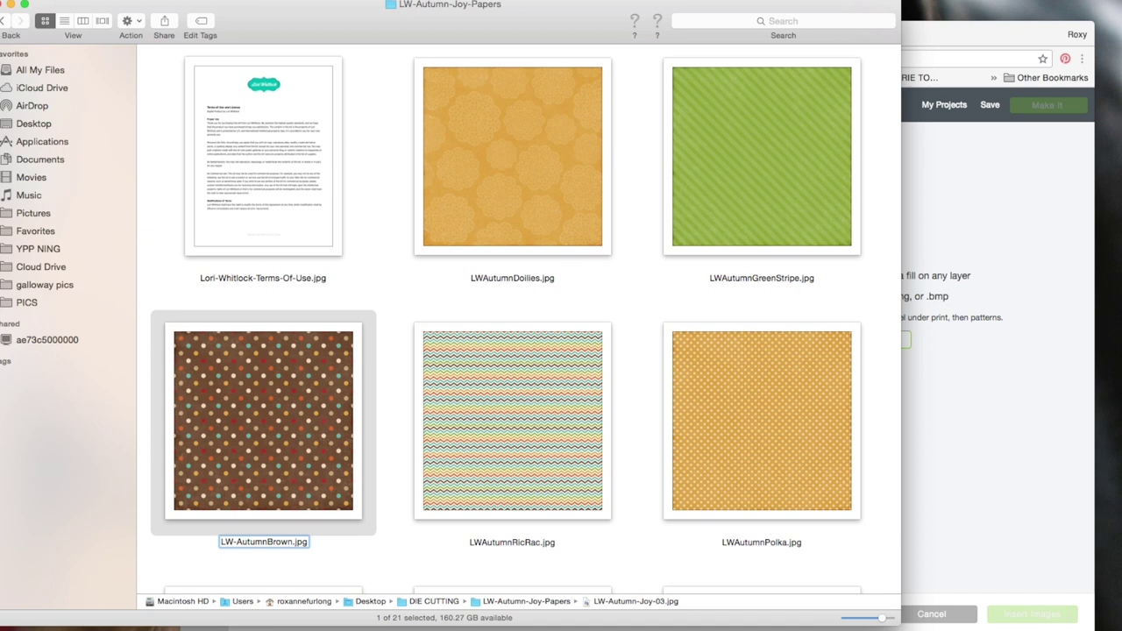
pyautogui.write('Polka')
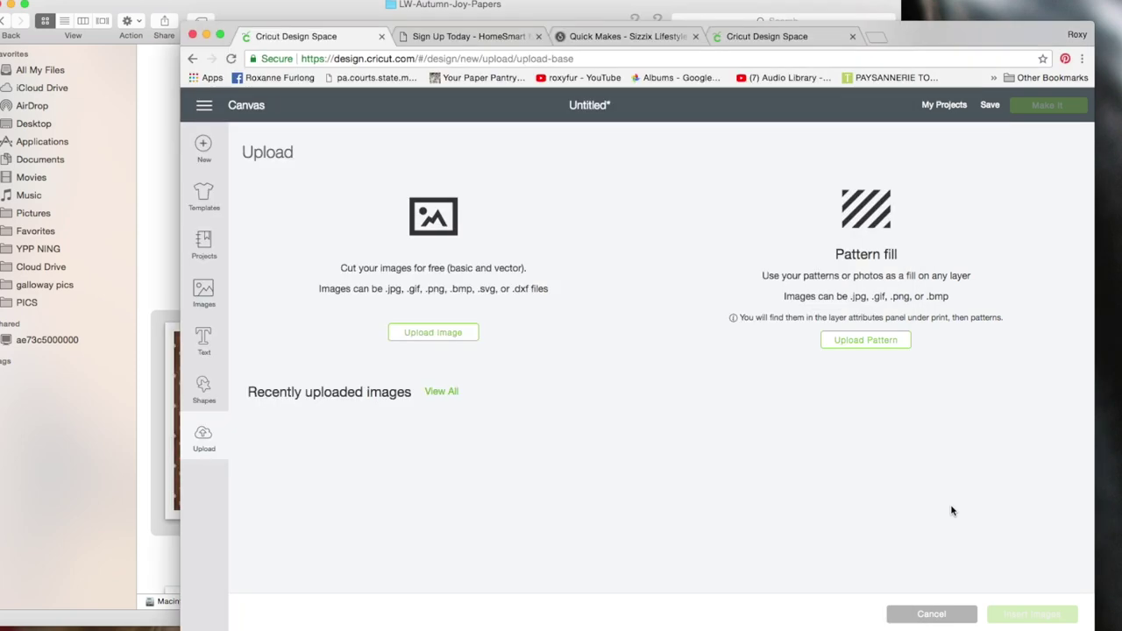
# - Add a 3.111-inch square from Shapes to the canvas and move it slightly right
pyautogui.click(951, 511)
pyautogui.click(246, 106)
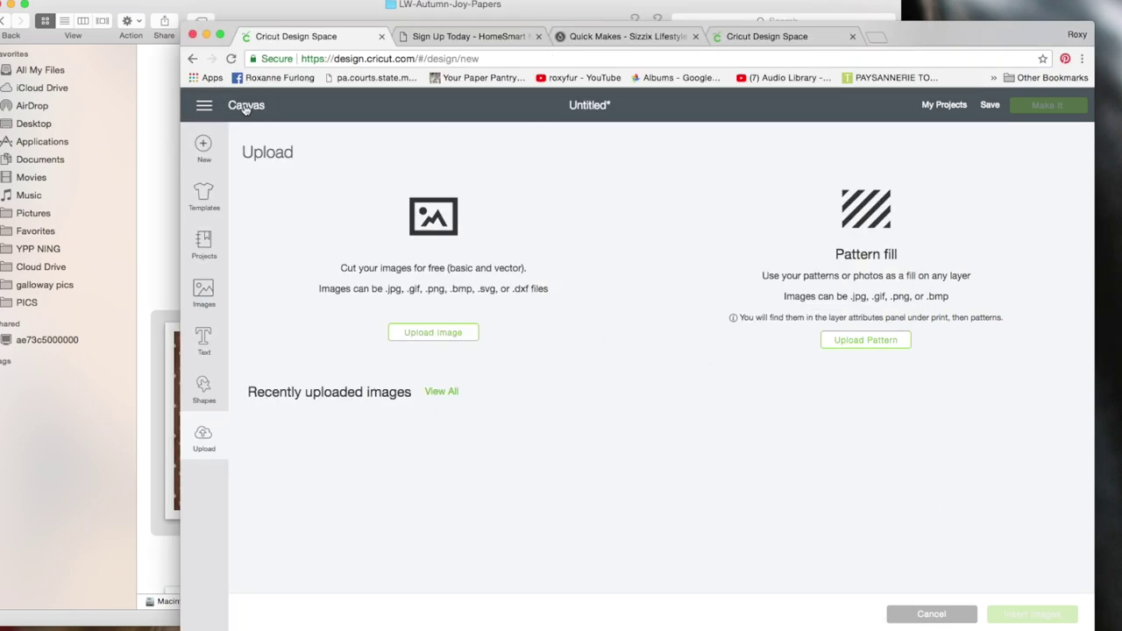
pyautogui.click(211, 399)
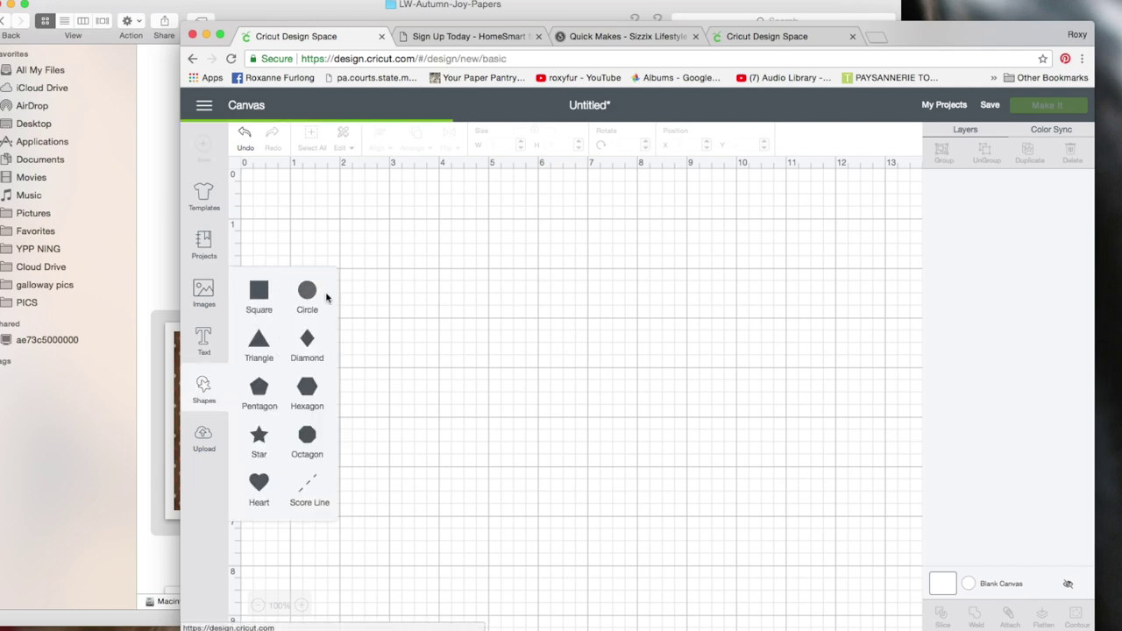
pyautogui.click(258, 294)
pyautogui.moveTo(446, 331); pyautogui.dragTo(506, 331)
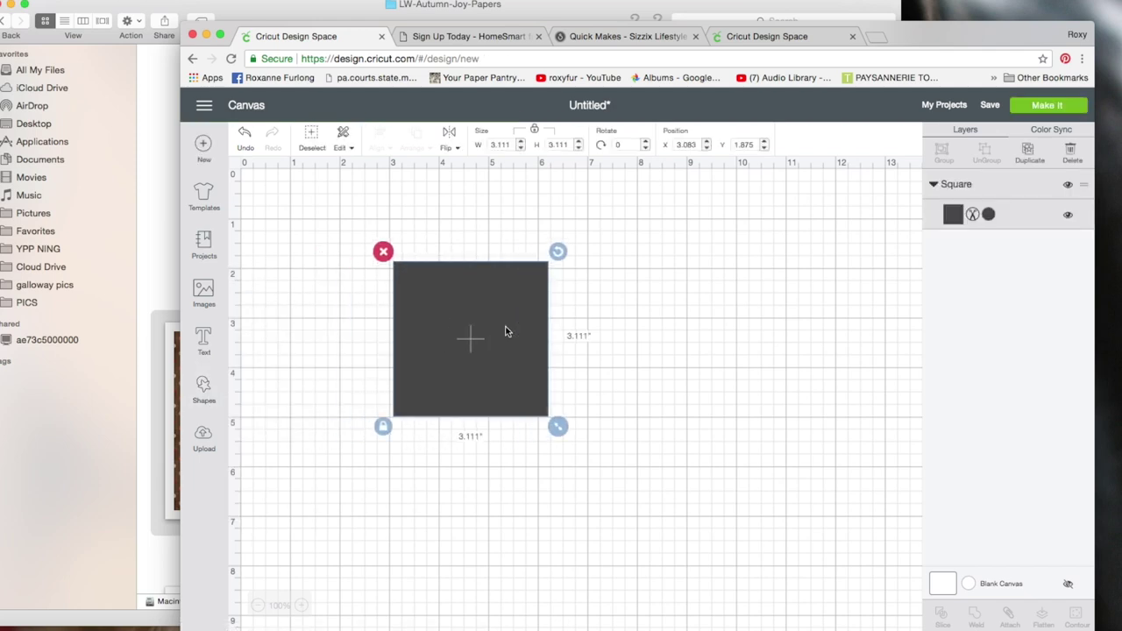
# - Set the Square layer to Print and try the brown polka-dot and orange doily pattern fills
pyautogui.click(986, 213)
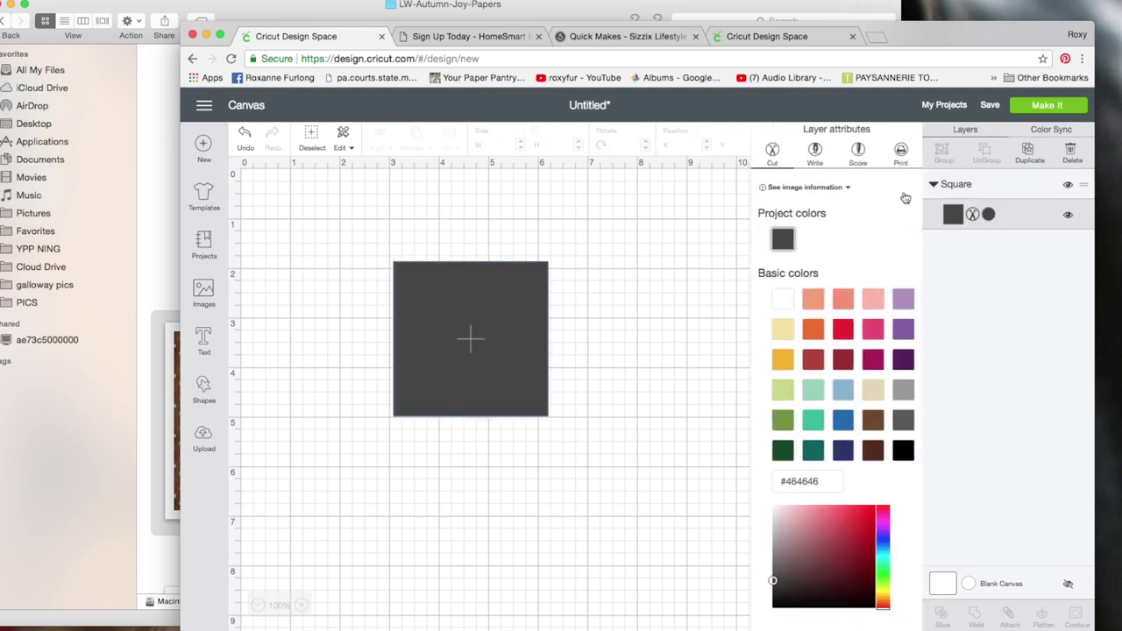
pyautogui.click(902, 152)
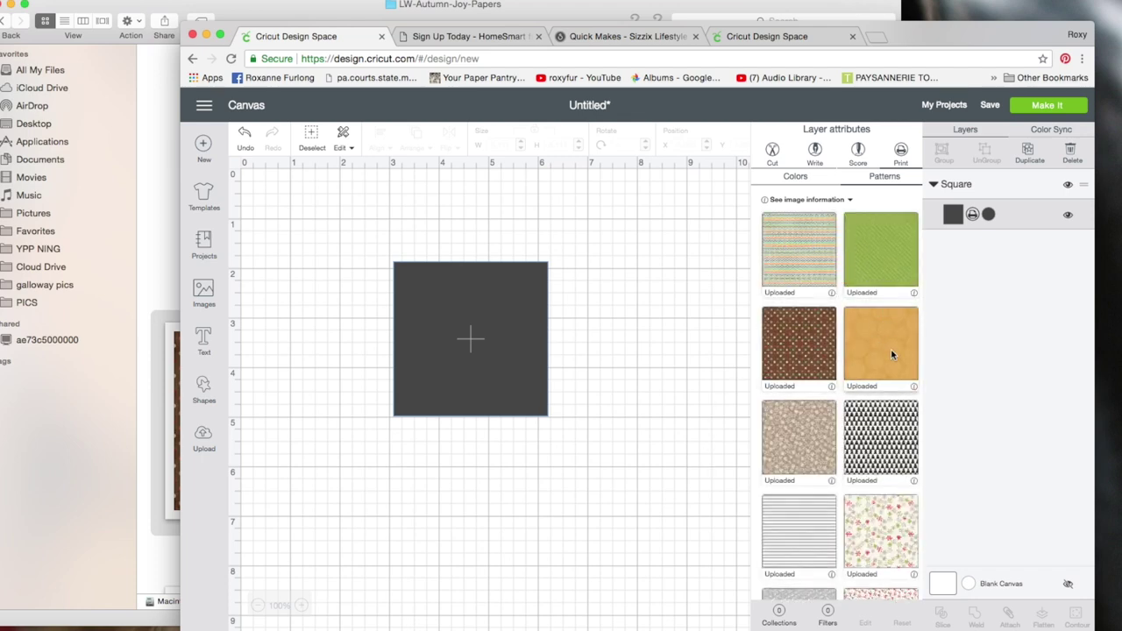
pyautogui.click(778, 36)
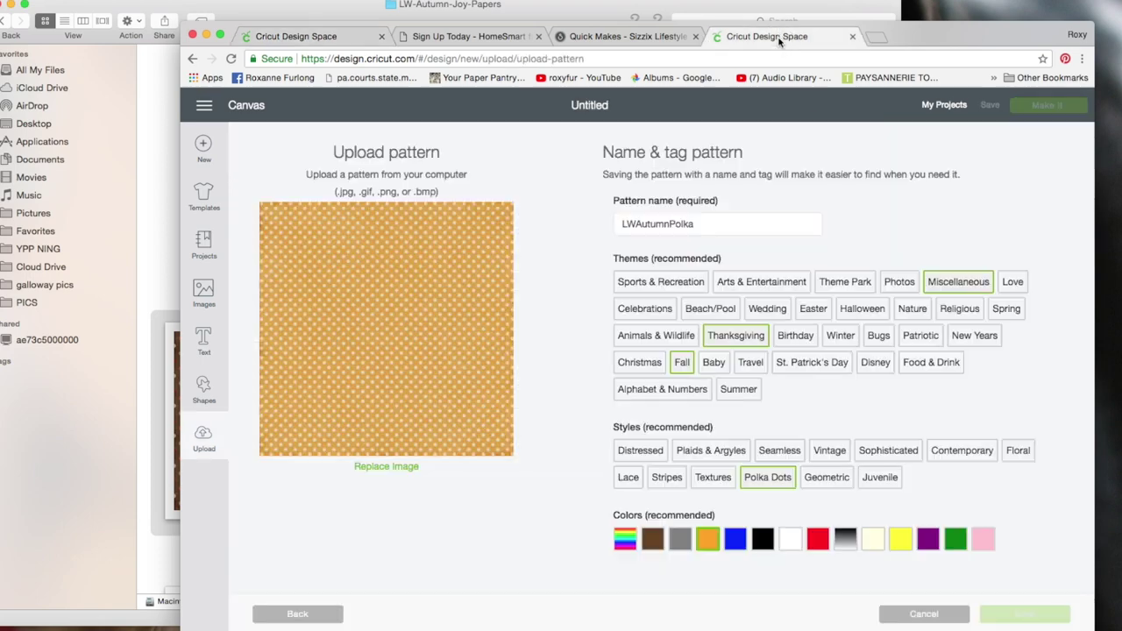
pyautogui.click(335, 39)
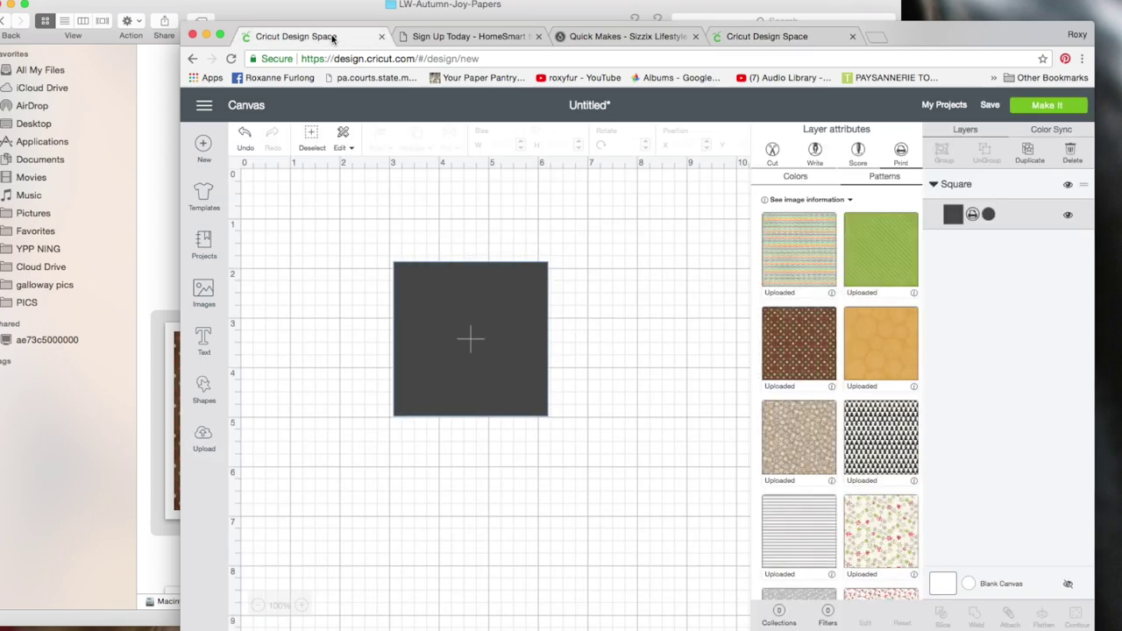
pyautogui.click(799, 355)
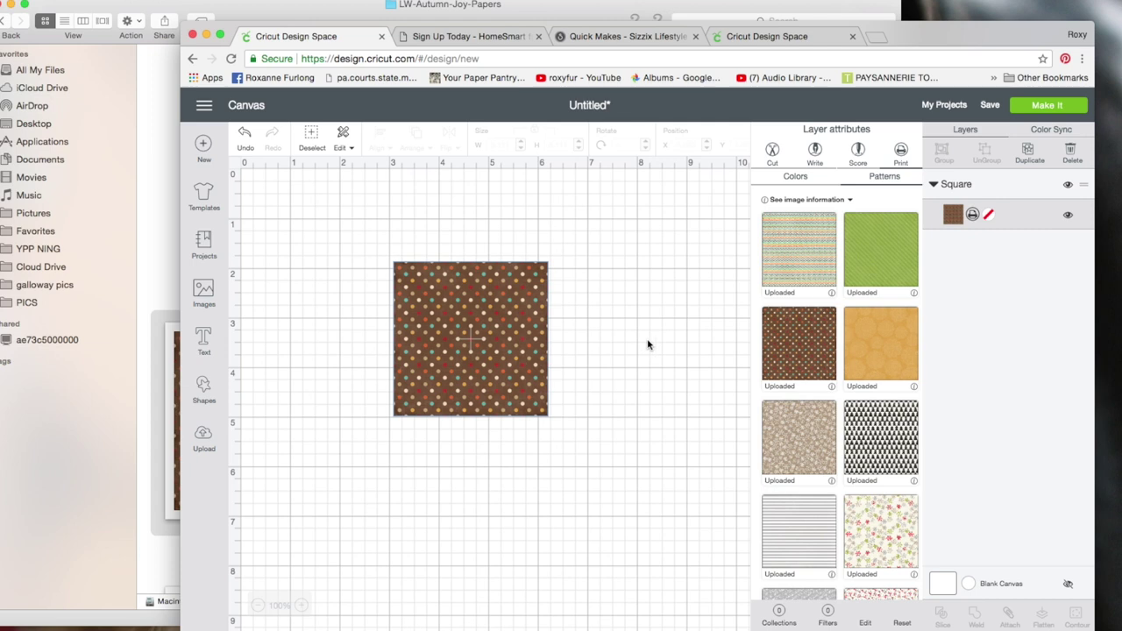
pyautogui.click(888, 346)
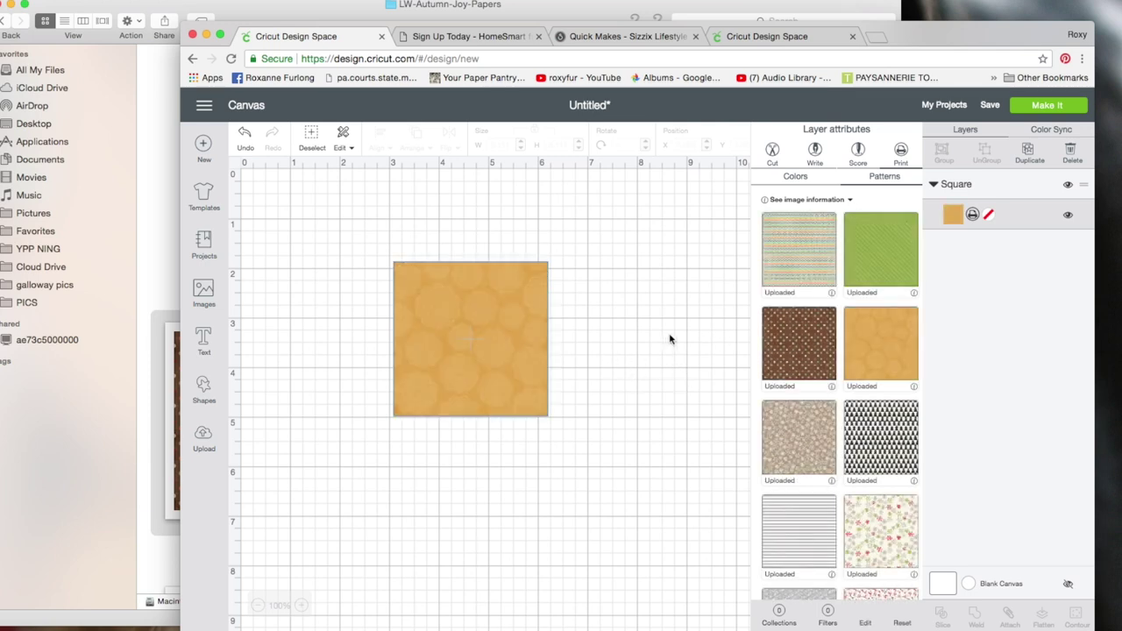
# - Switch the square's fill to the uploaded green striped pattern
pyautogui.click(881, 256)
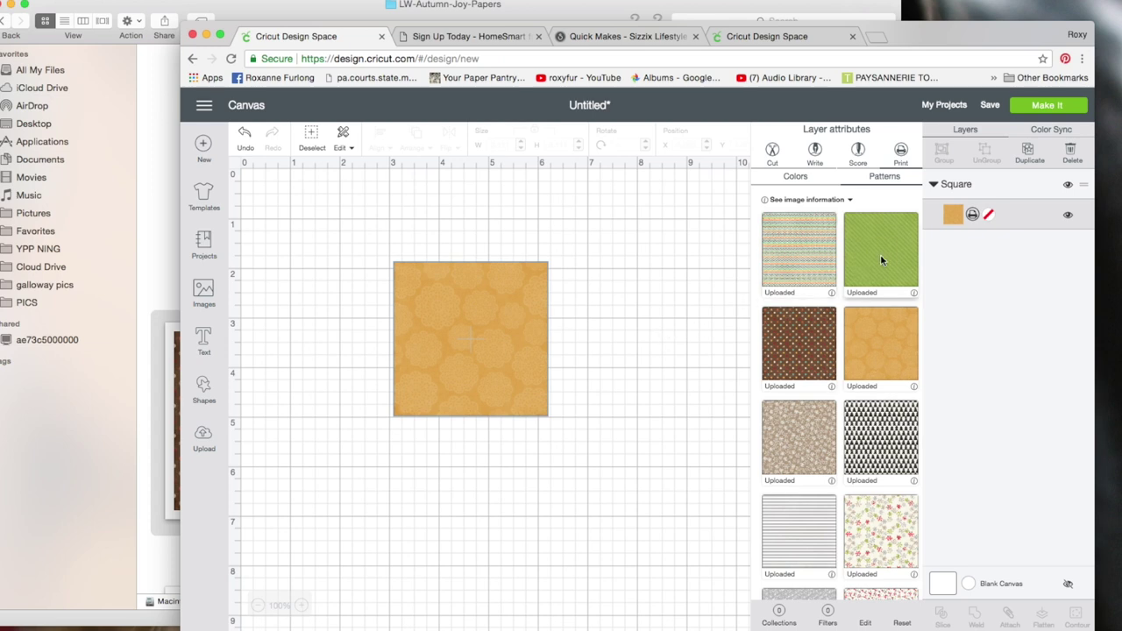